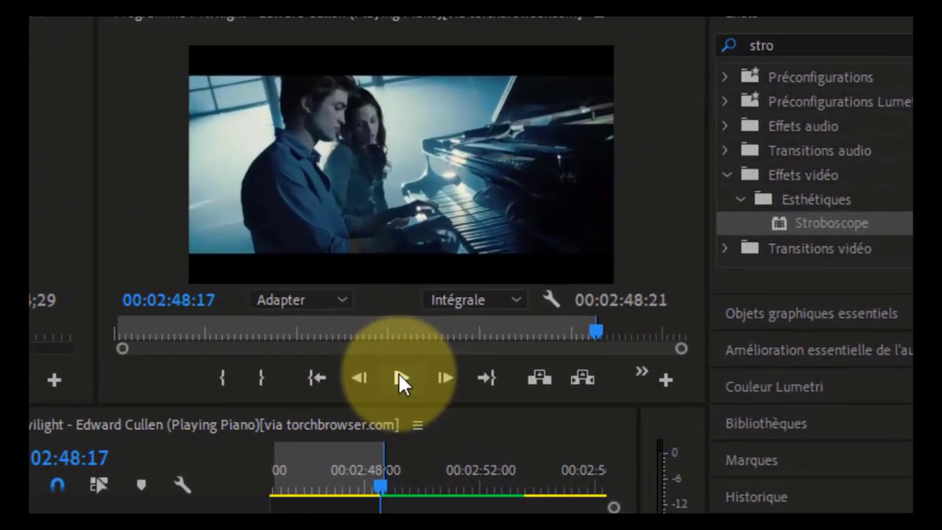
Play back the sequence from 00:02:48:17 through the existing text clip on V2, then stop playback
left_click(401, 379)
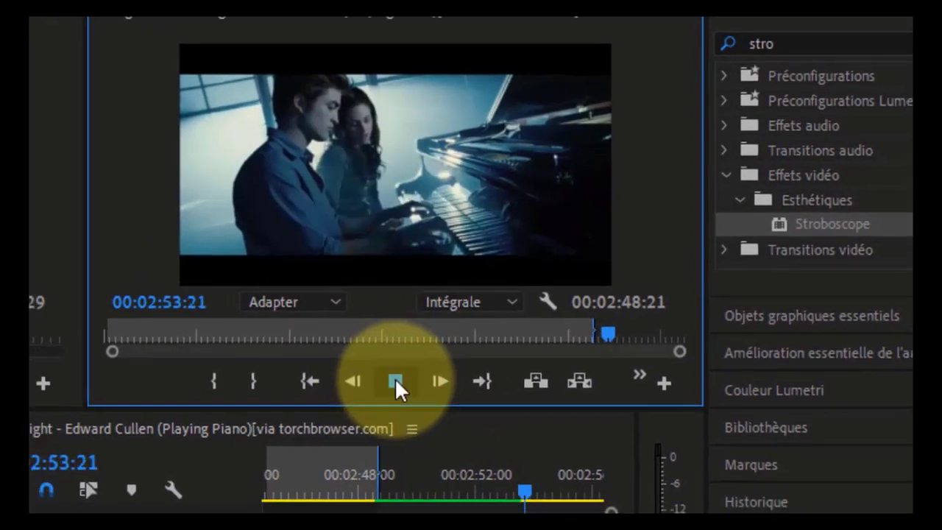
left_click(395, 379)
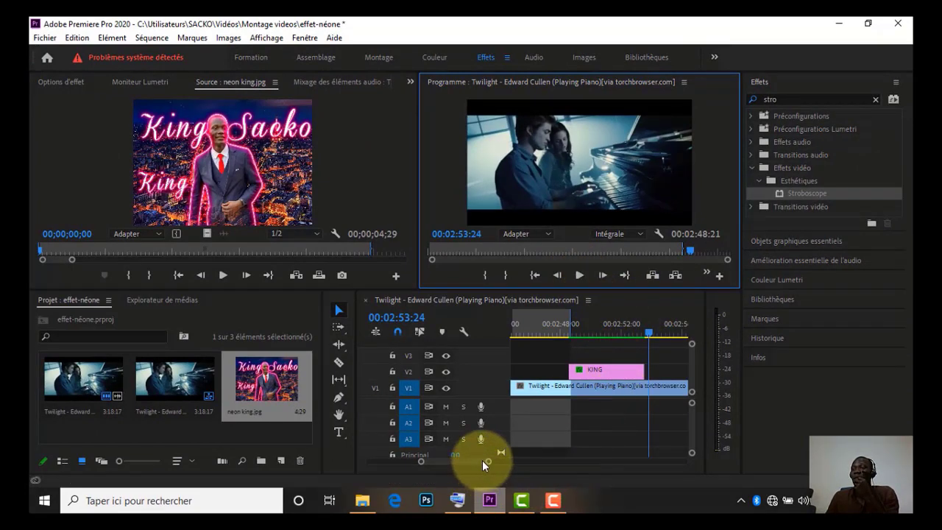
Add a text title with the creator's stage name in capitals at 00:03:35:05, past the end of the video clip
mouse_move(486, 462)
left_mouse_down()
mouse_move(515, 462)
mouse_move(479, 467)
left_mouse_up()
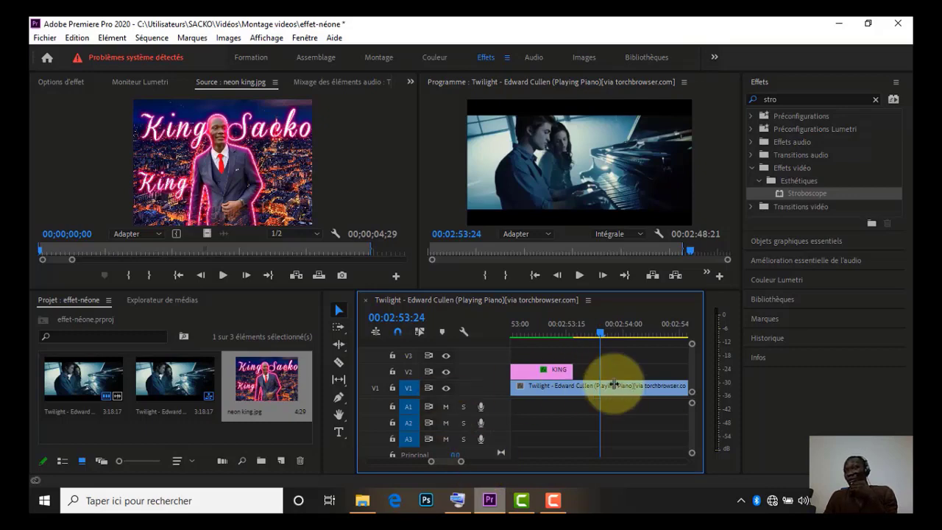
left_click_drag(430, 462, 311, 446)
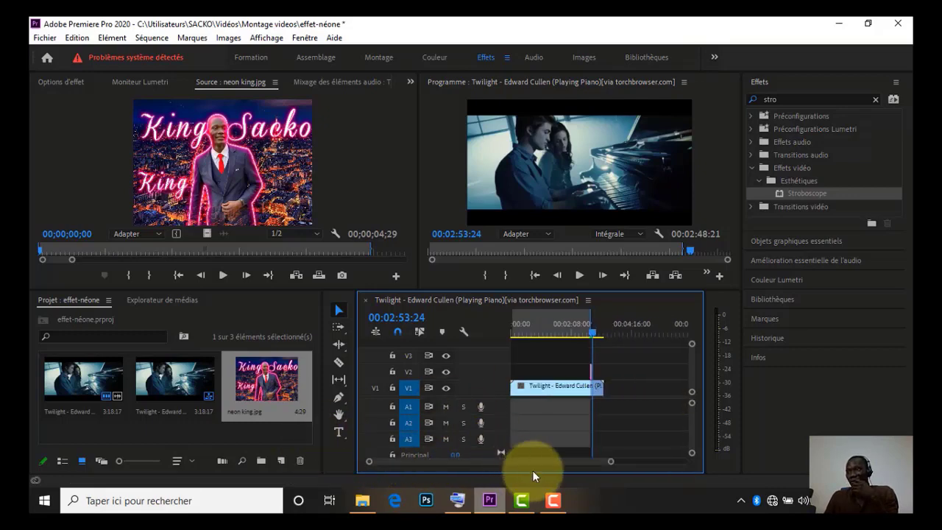
left_click_drag(594, 336, 612, 340)
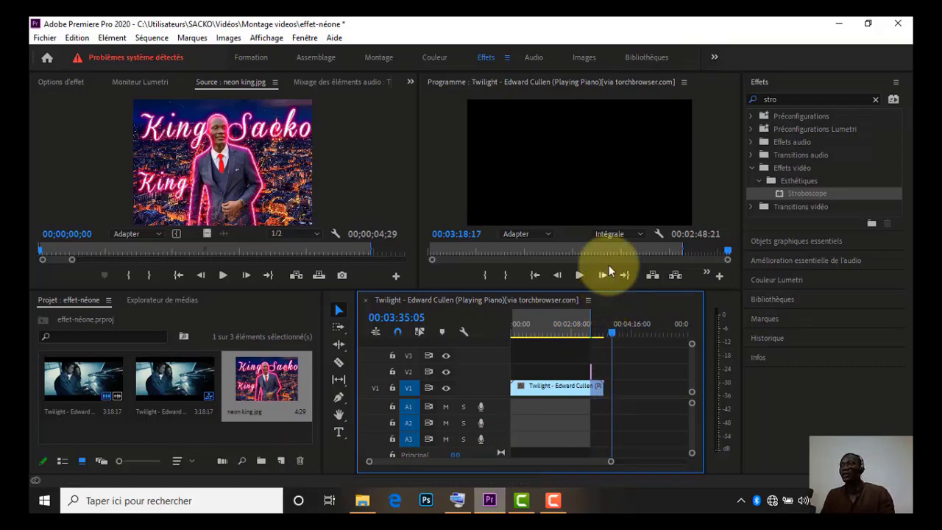
left_click(339, 432)
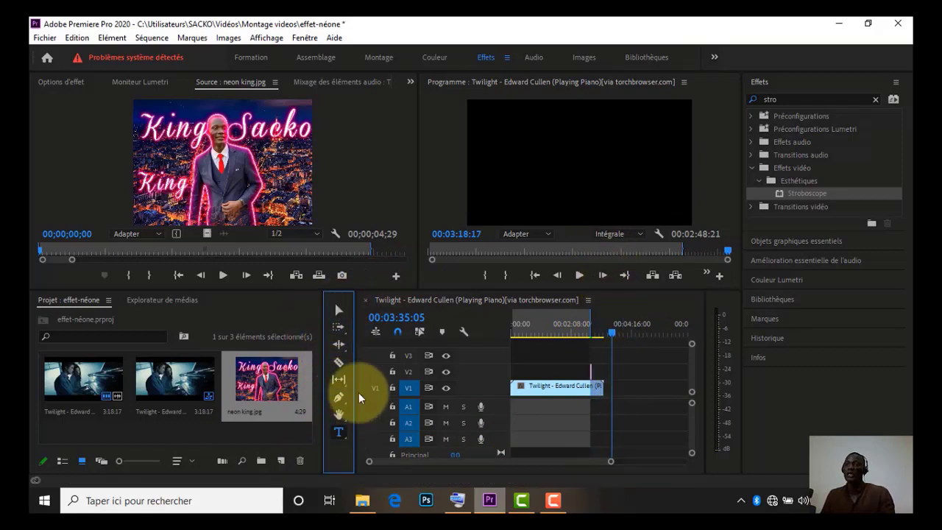
left_click(537, 171)
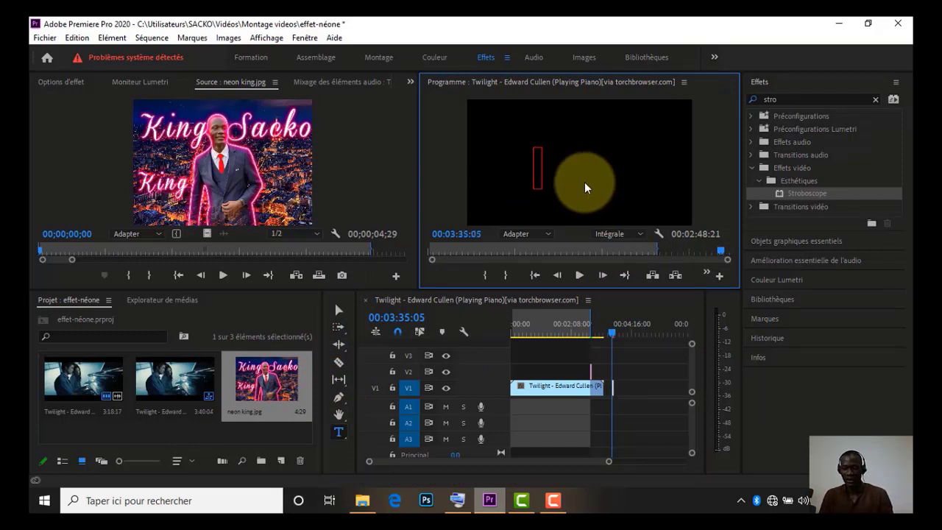
type("KIN")
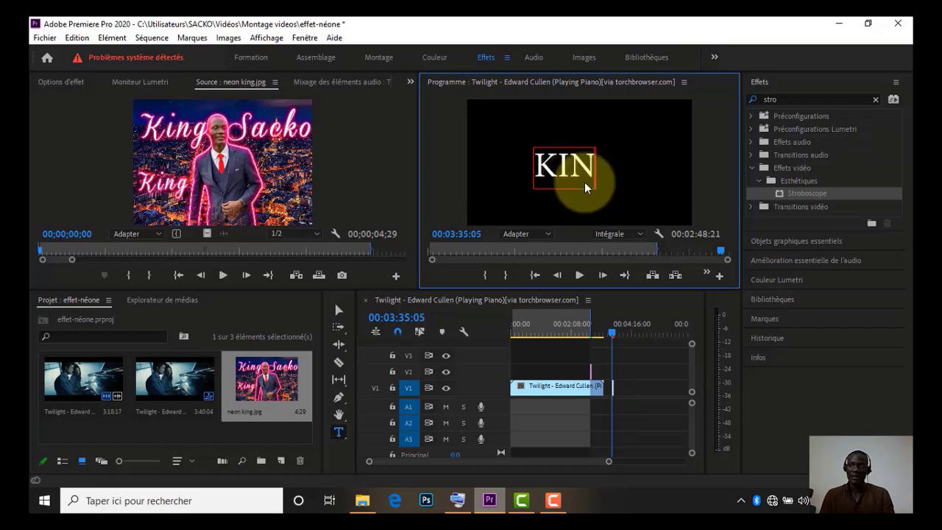
type("G SAC")
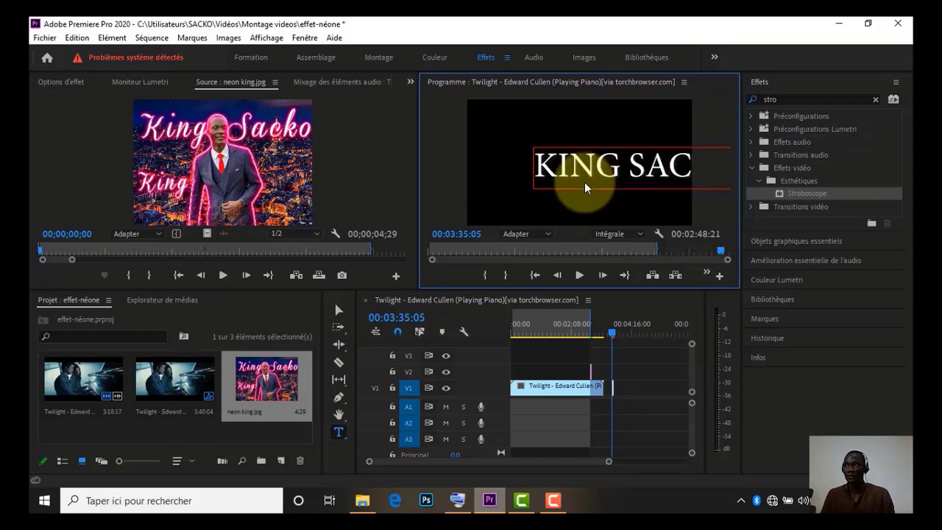
left_click(338, 310)
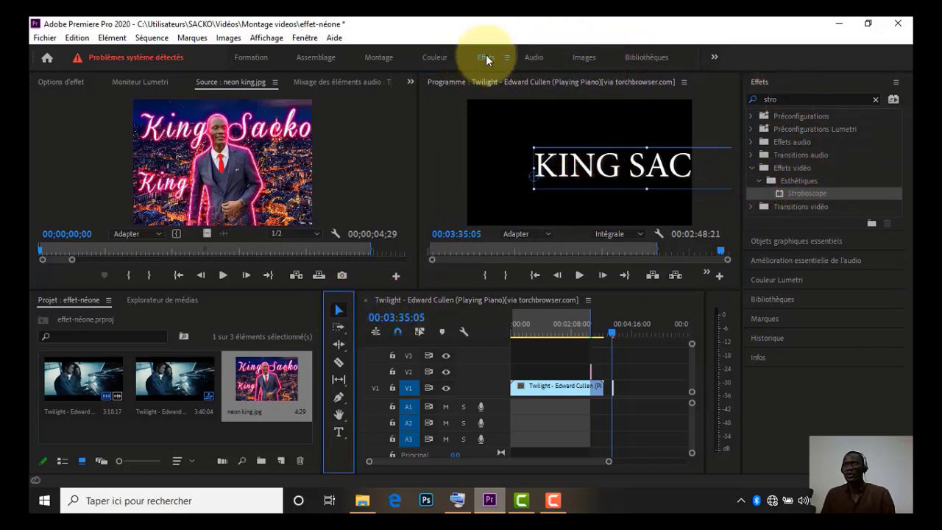
Show the Images workspace, centre the new title vertically in the frame and set its font size to 59
left_click(593, 59)
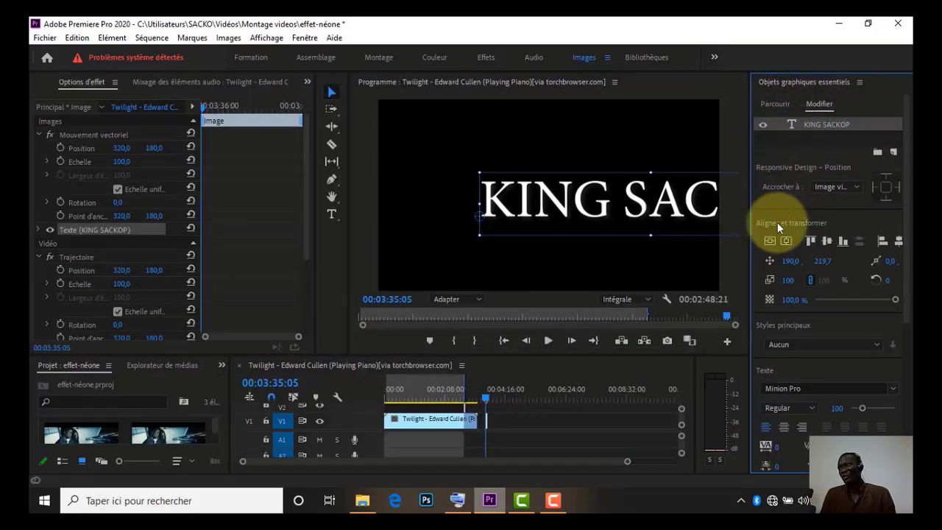
left_click(771, 242)
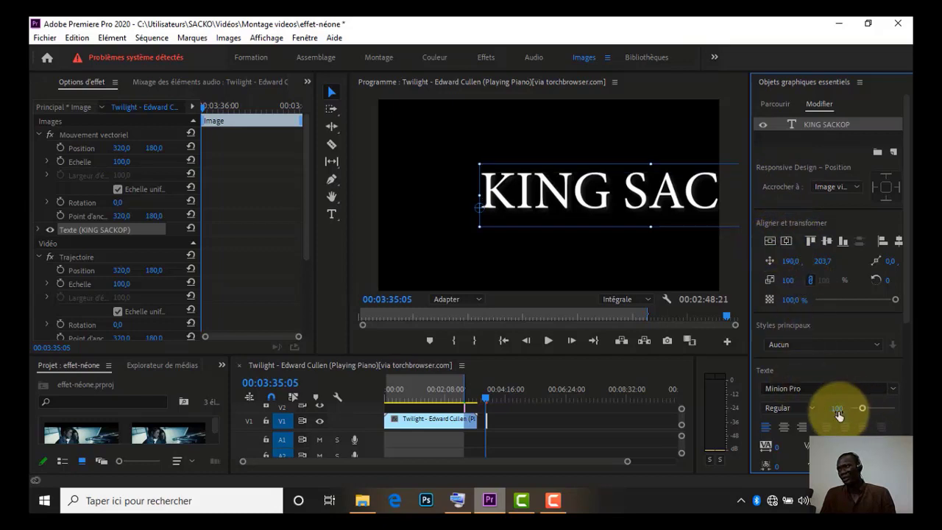
left_click_drag(863, 408, 857, 409)
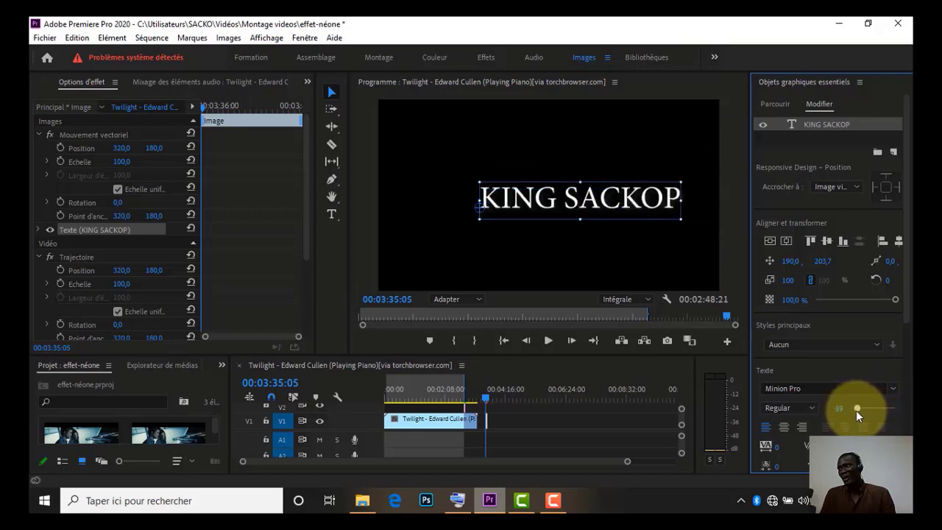
Remove the stray final P from the title text and centre the title vertically again
double_click(666, 197)
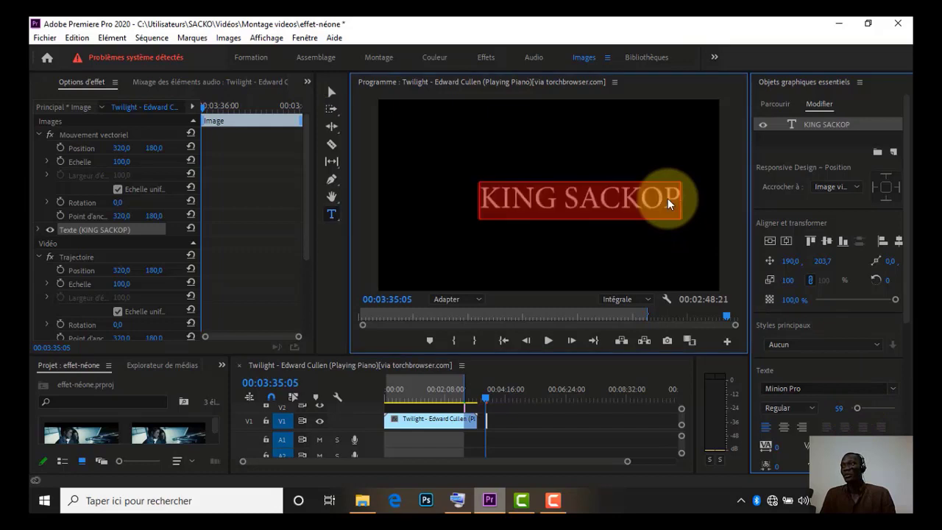
left_click(667, 197)
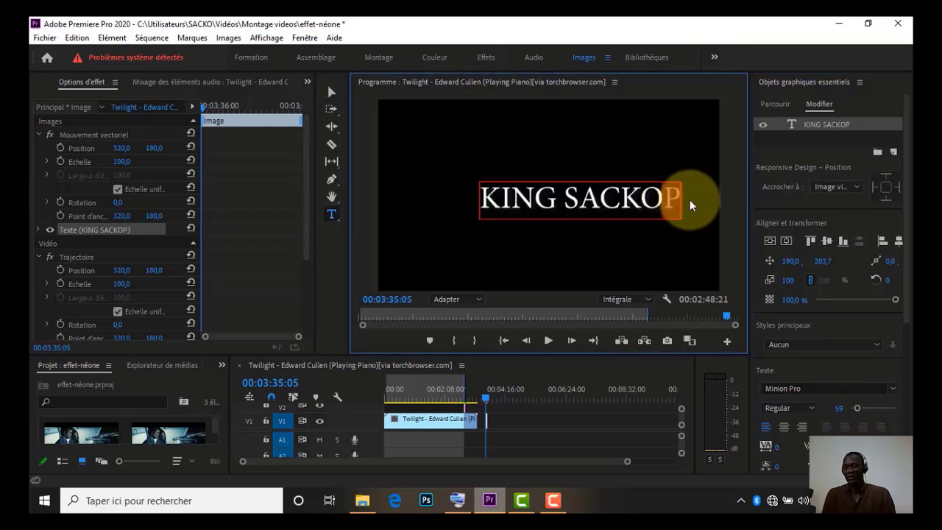
key("BackSpace")
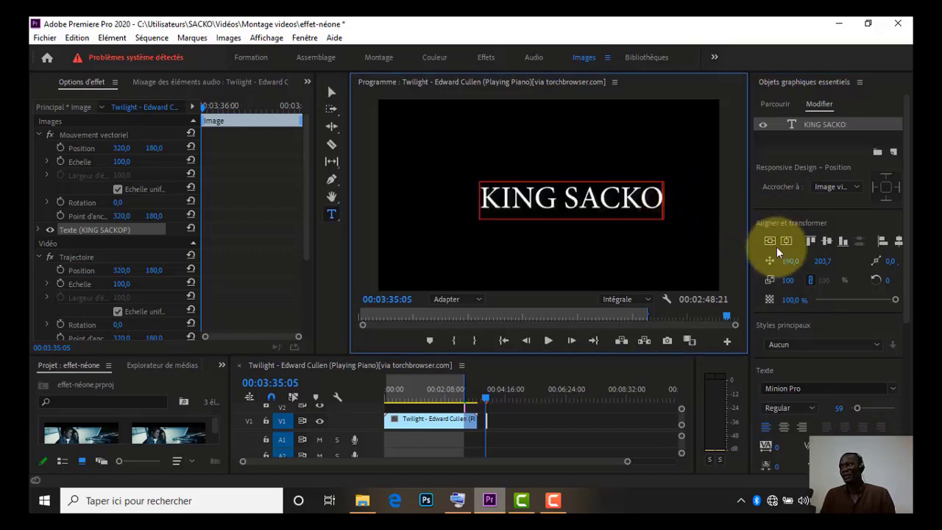
left_click(771, 242)
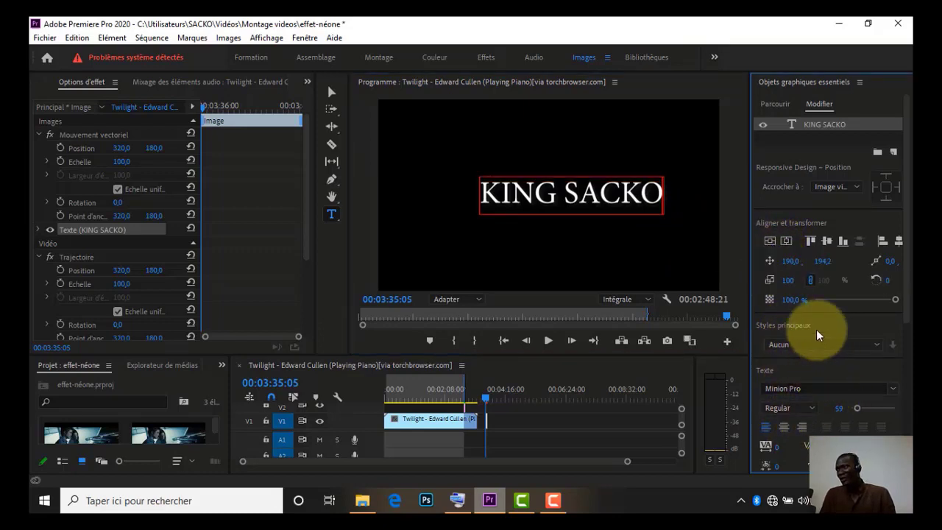
Try toggling the title's shadow (Ombre) and background (Arrière-plan), keeping only the shadow enabled at about 54% opacity
scroll(903, 316, "down", 3)
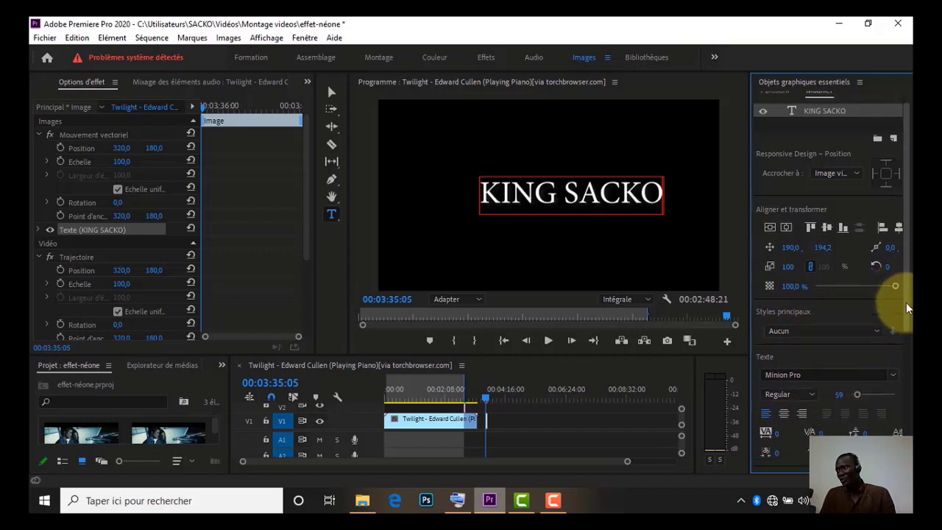
scroll(912, 347, "down", 5)
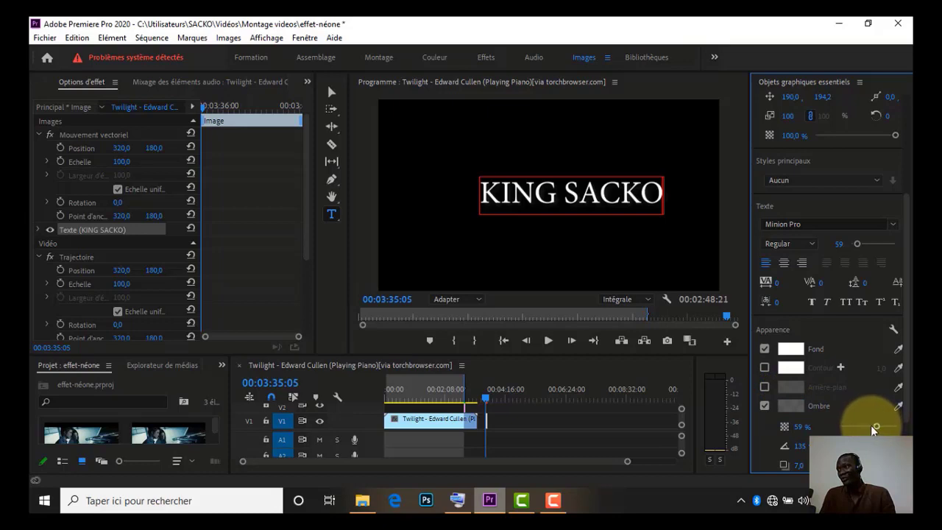
left_click(764, 406)
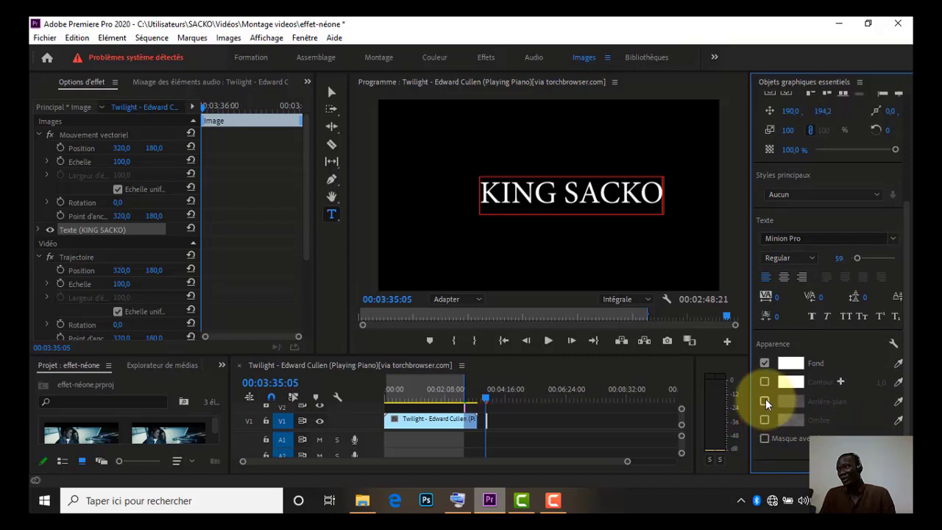
left_click(765, 401)
left_click(765, 401)
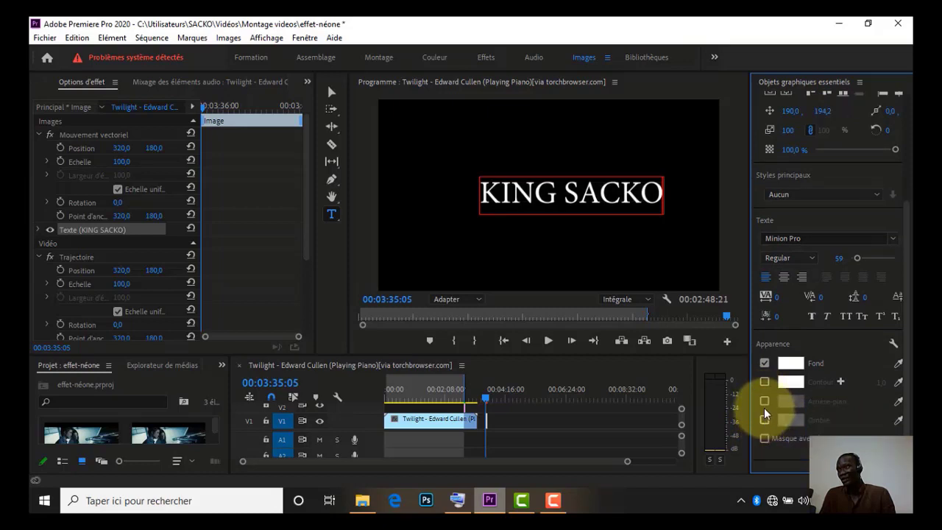
left_click(764, 419)
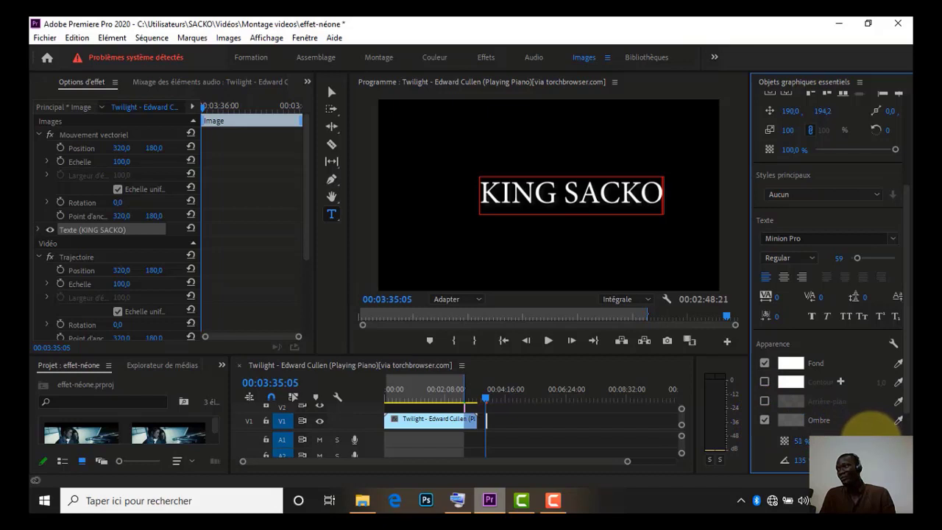
Enable the title's outline (Contour) and give it the dark olive colour 5C5F01
left_click(765, 383)
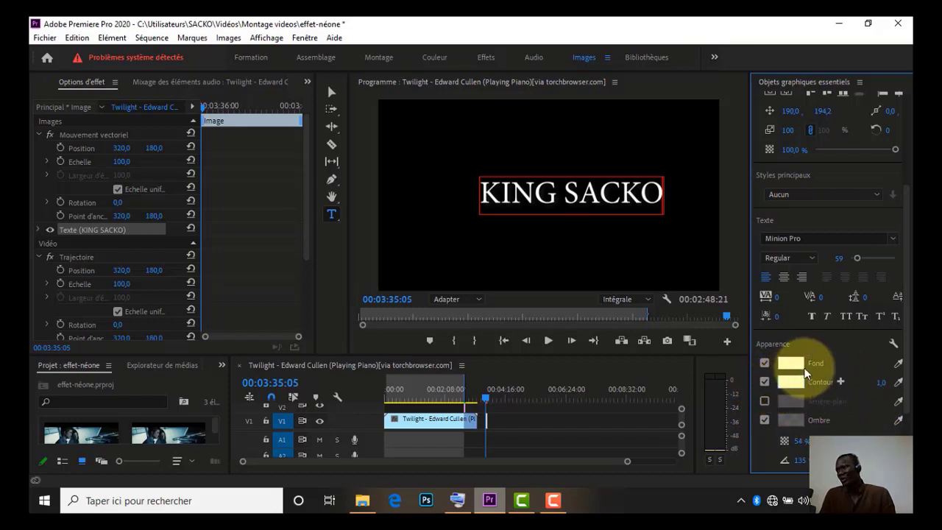
left_click(792, 381)
left_click(633, 317)
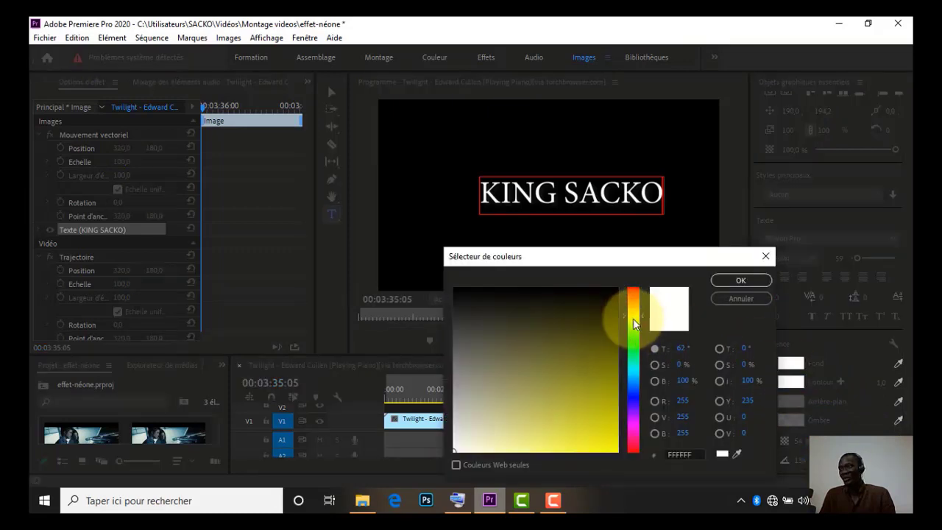
left_click(616, 348)
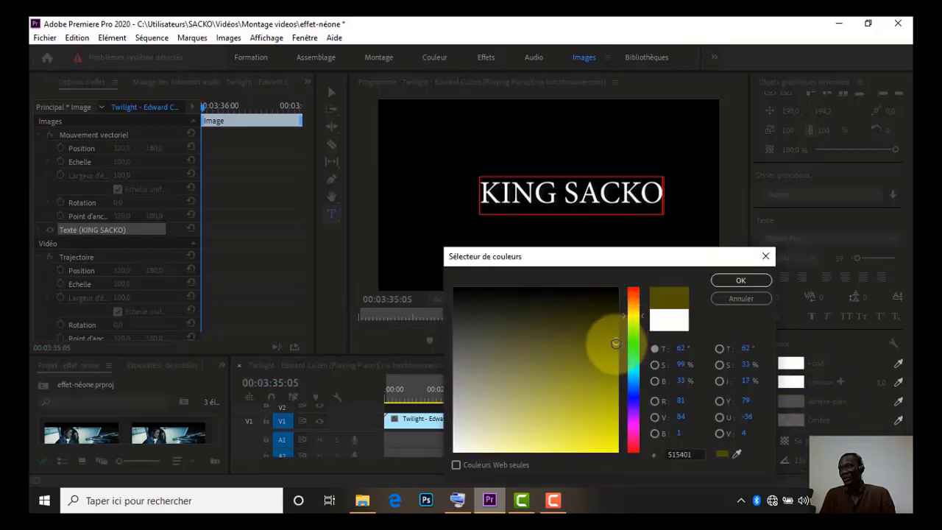
left_click(729, 283)
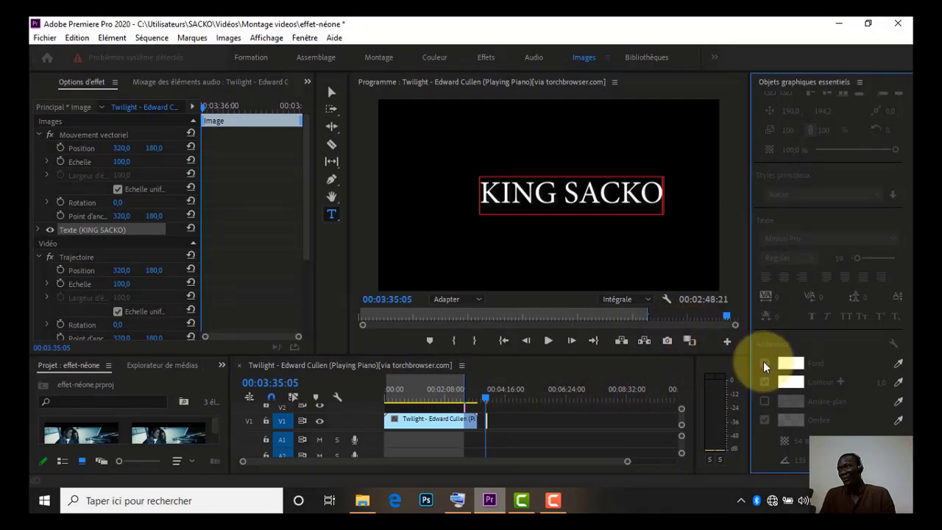
Change the title's outline colour to a dark purple
left_click(791, 387)
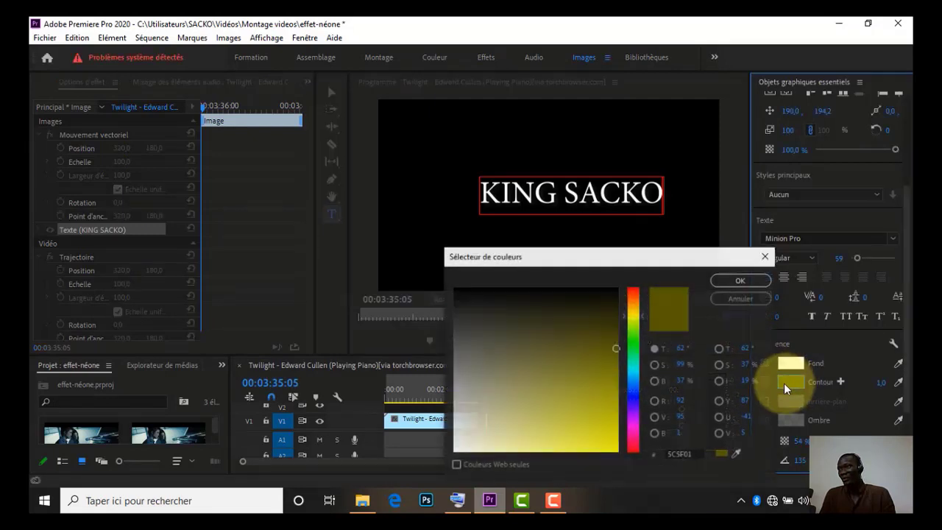
left_click(636, 416)
left_click(637, 424)
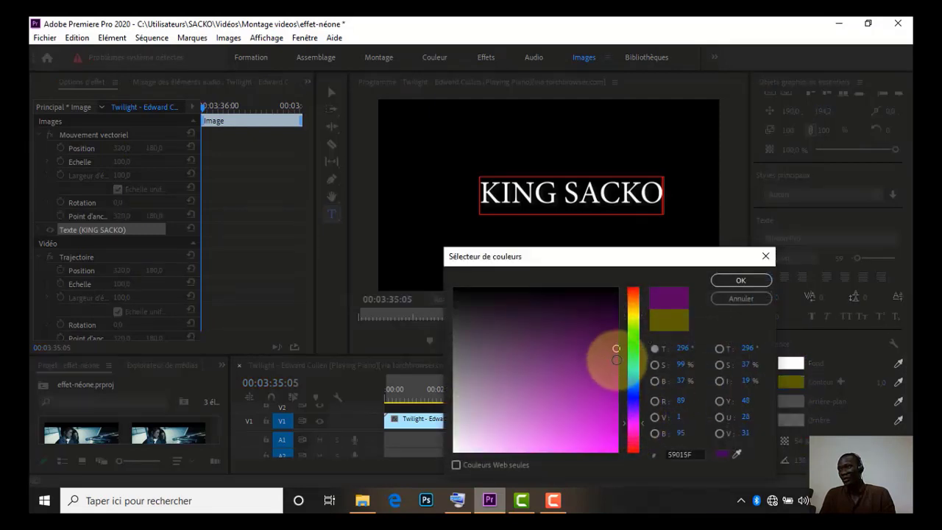
left_click(616, 360)
left_click(740, 284)
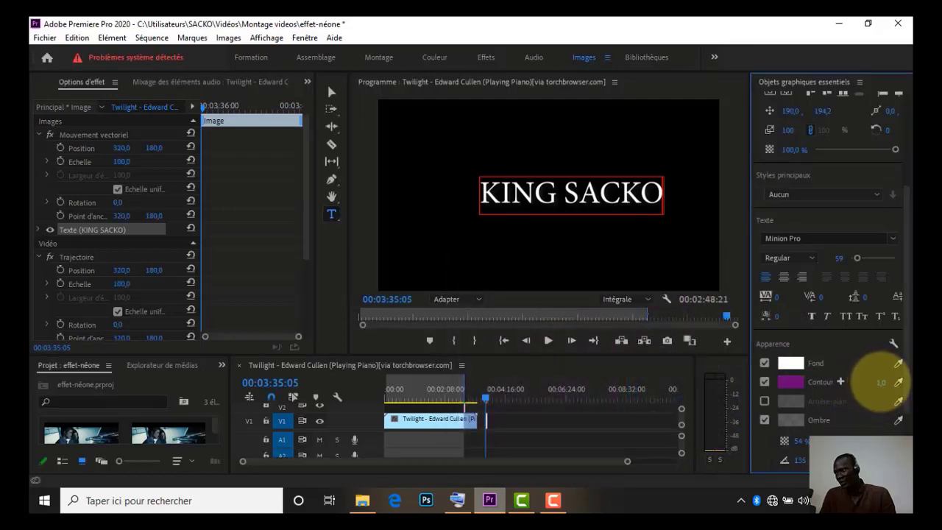
Set the title's outline (Contour) width to 10
left_click(880, 382)
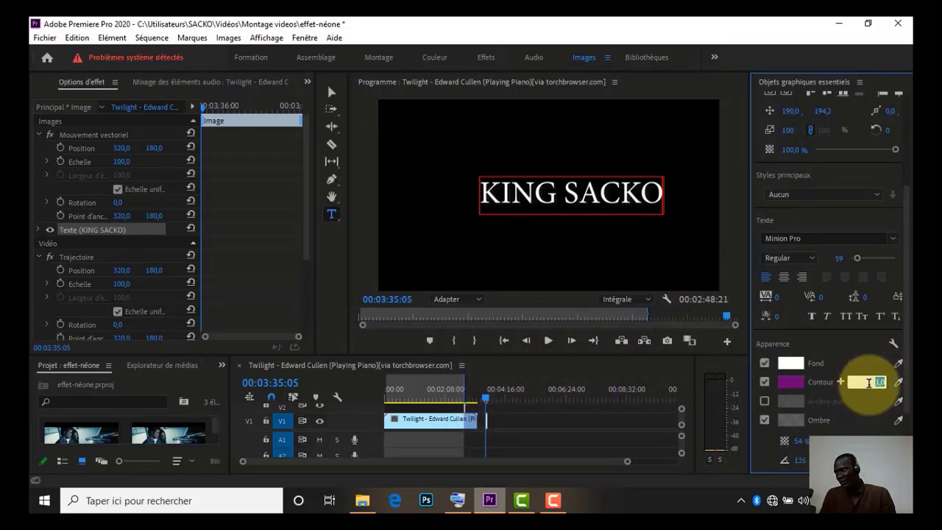
left_click(881, 370)
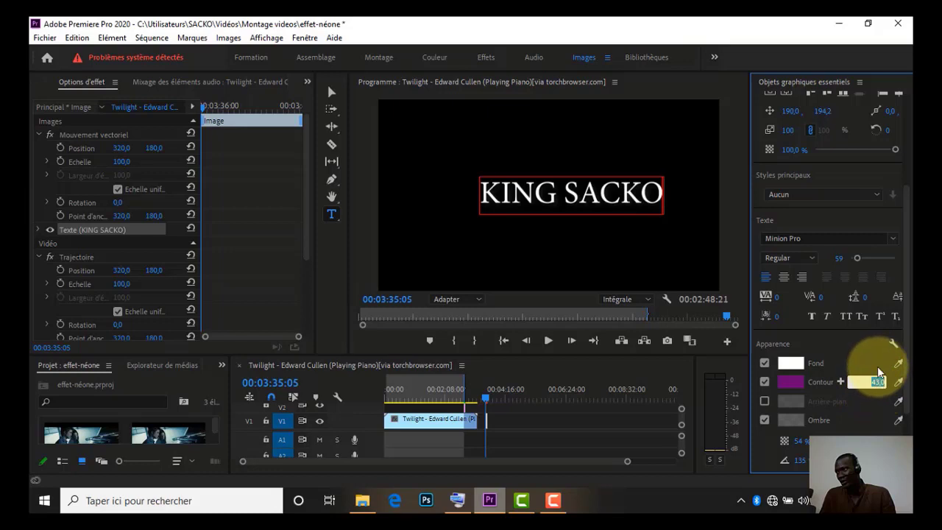
left_click(876, 384)
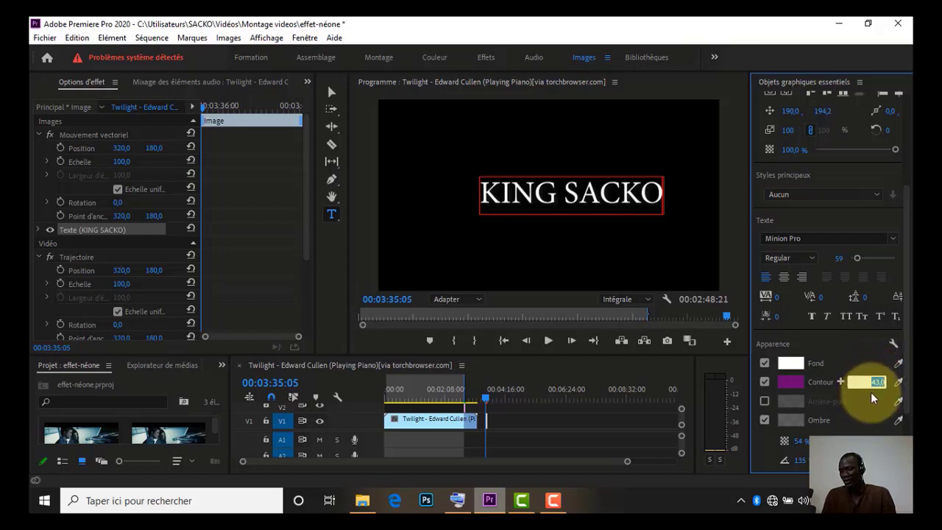
key("Return")
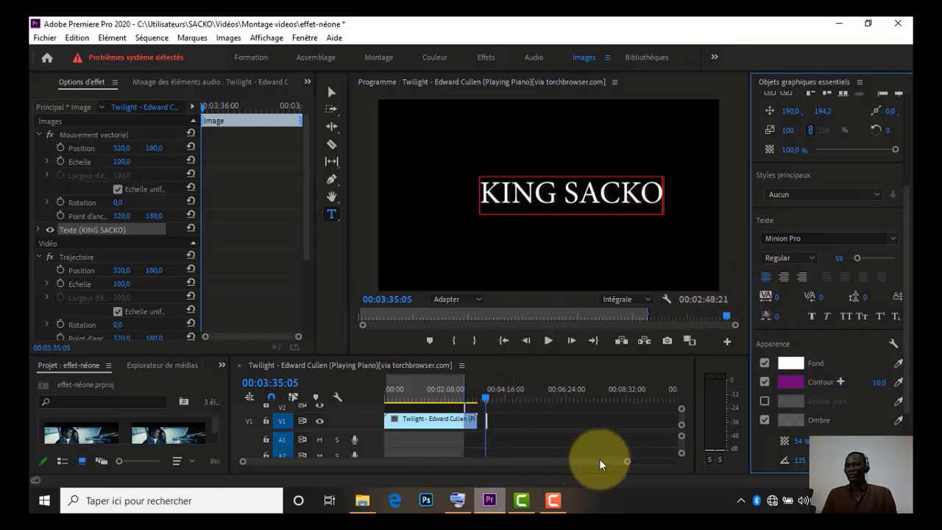
Move the title clip from V1 onto track V2, above the end of the video clip at about 00:03:12:00
left_click_drag(628, 465, 521, 470)
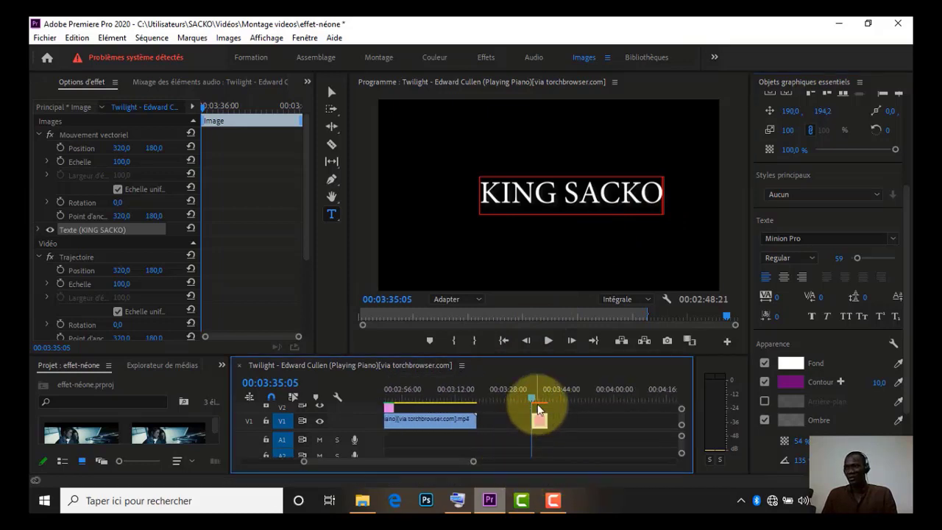
left_click_drag(541, 421, 460, 410)
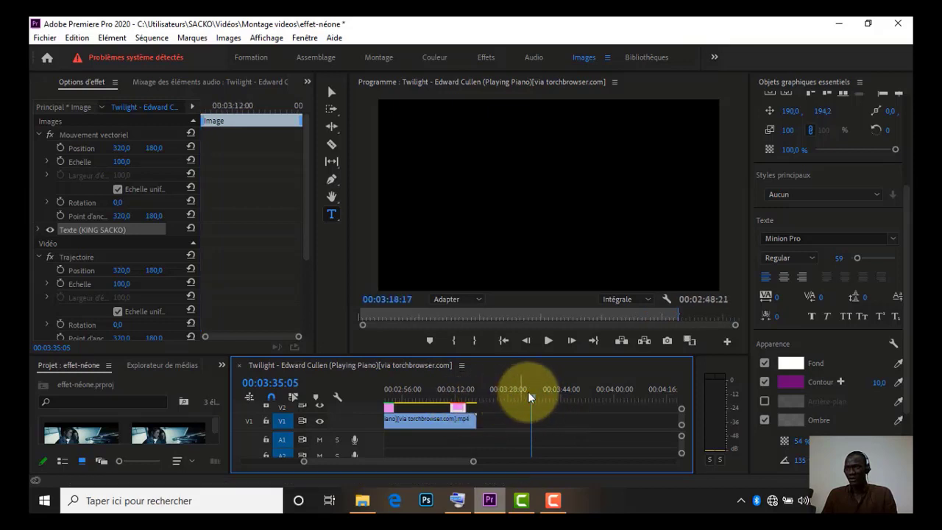
Lower the title in the frame by setting its vector motion (Mouvement vectoriel) position to 320, 313
left_click_drag(530, 390, 455, 398)
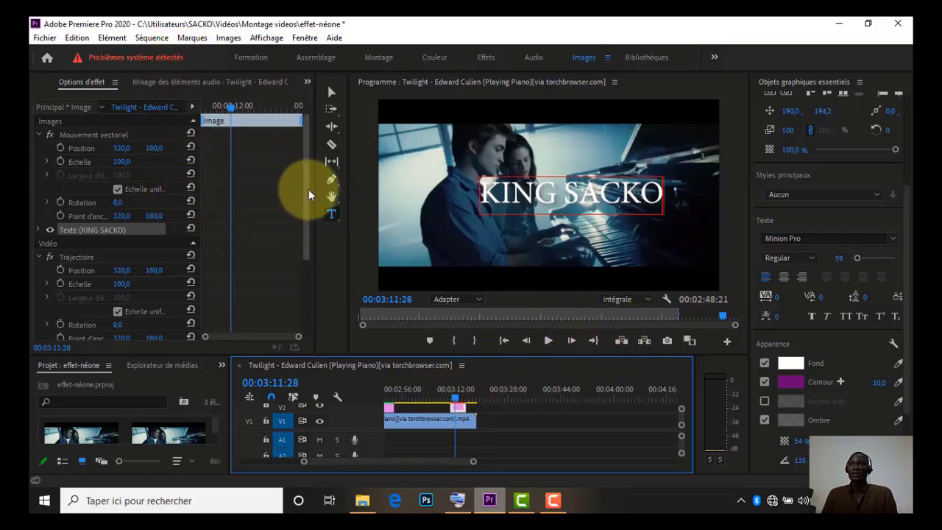
left_click(307, 168)
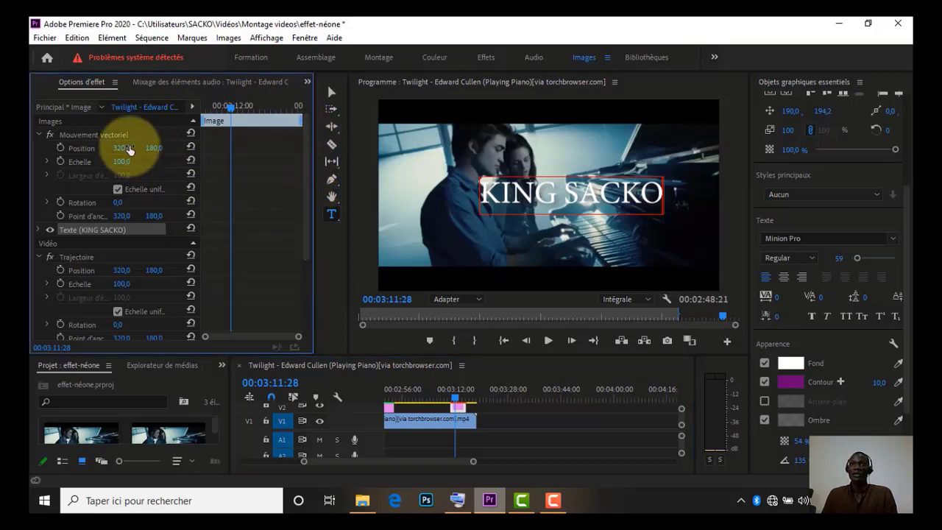
left_click_drag(154, 148, 236, 109)
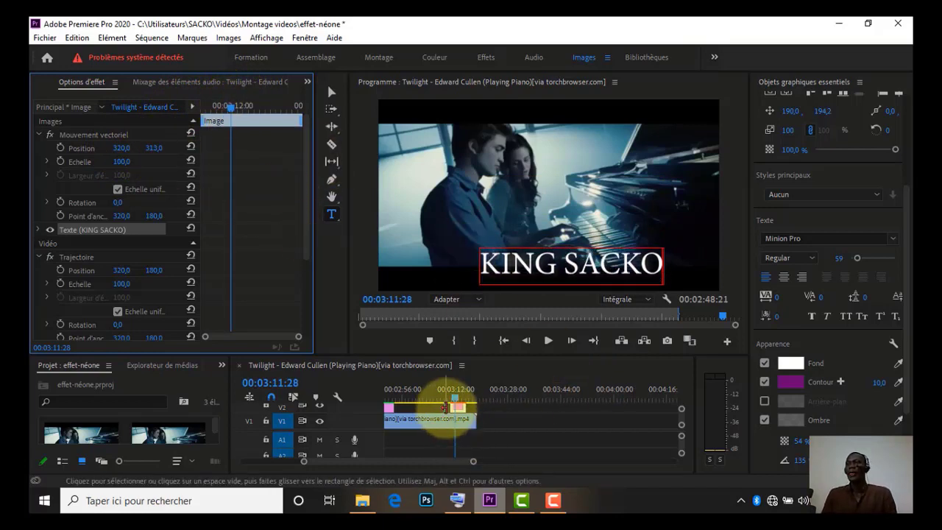
Place the playhead at 00:03:10:27 near the title's start and apply the Stroboscope effect to the title clip on V2
left_click_drag(473, 462, 421, 462)
left_click_drag(534, 403, 524, 398)
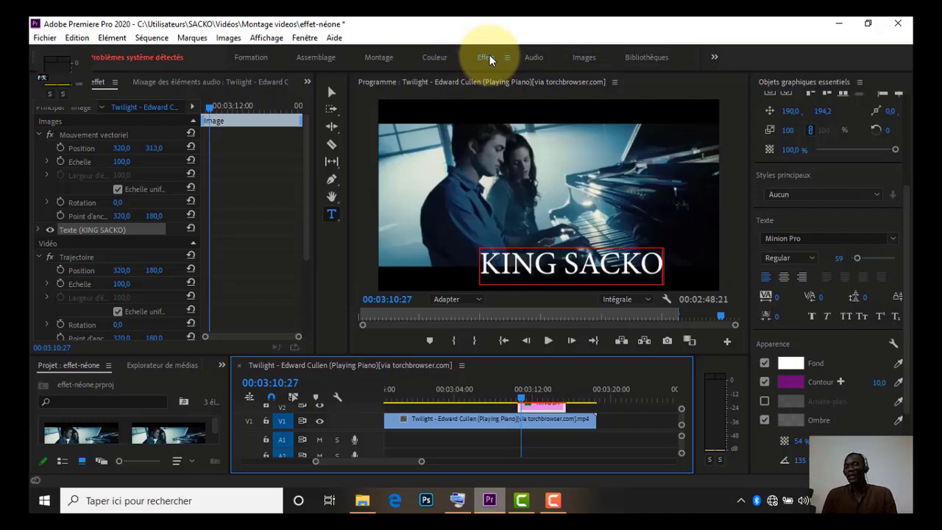
left_click(487, 58)
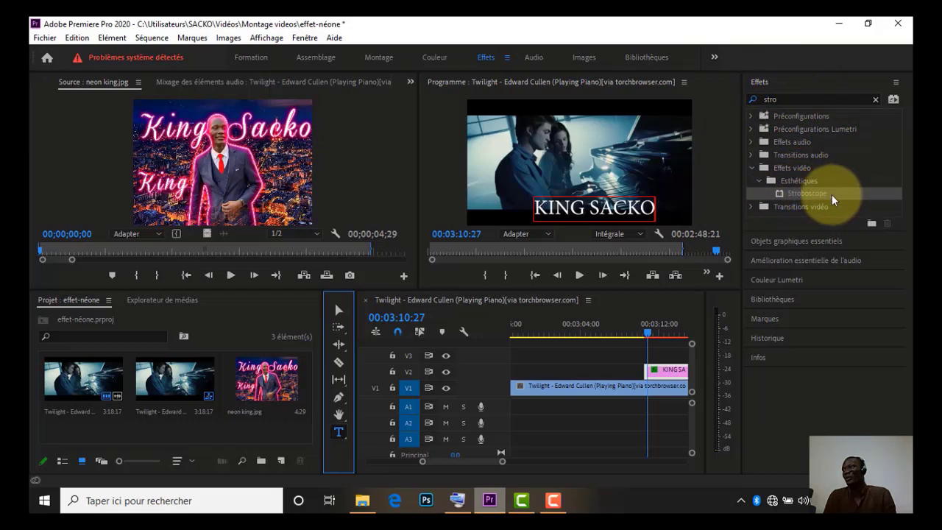
left_click_drag(783, 193, 660, 372)
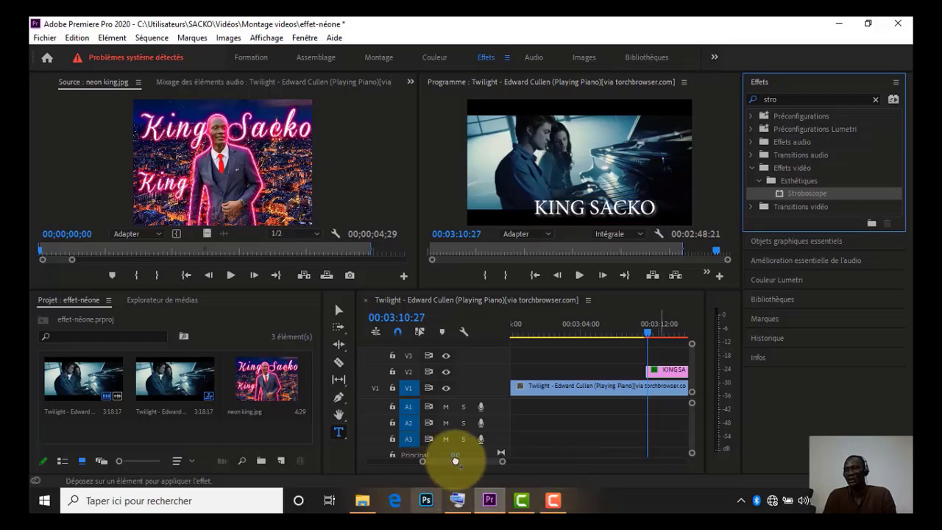
left_click_drag(484, 460, 485, 469)
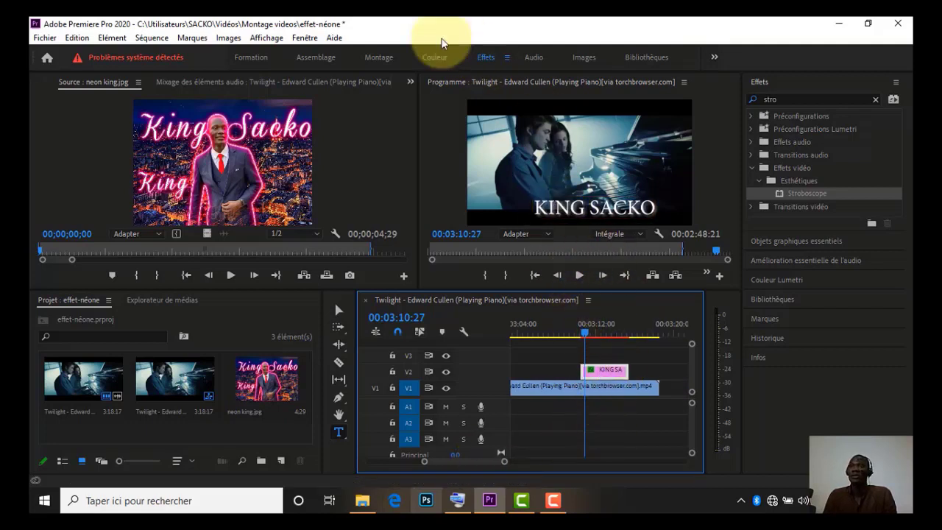
Show the title clip's effect options and enable keyframing of the Stroboscope duration (Durée) at 00:03:10:27
left_click(410, 82)
left_click(425, 100)
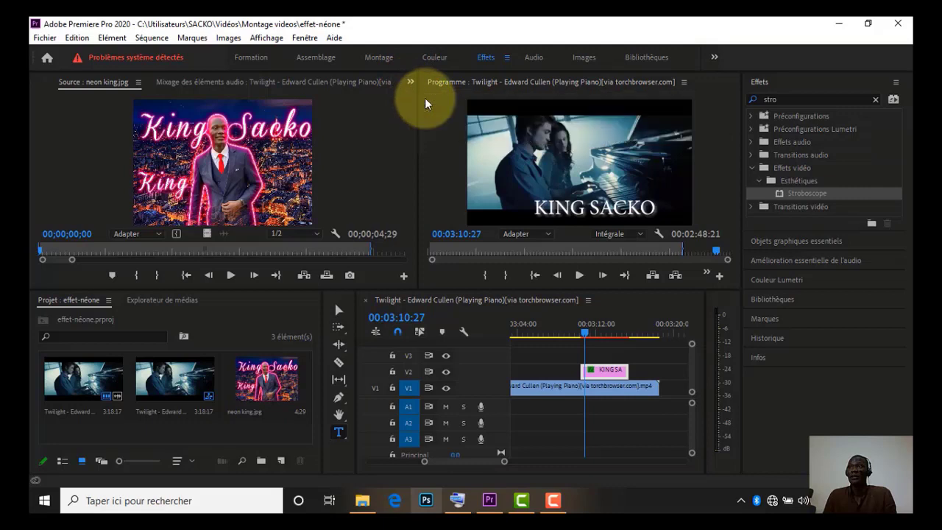
left_click(599, 374)
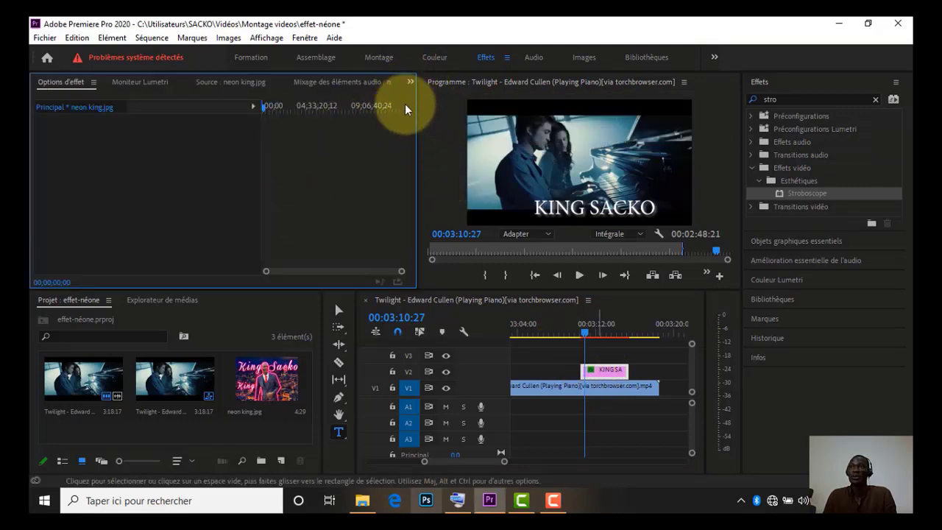
double_click(605, 371)
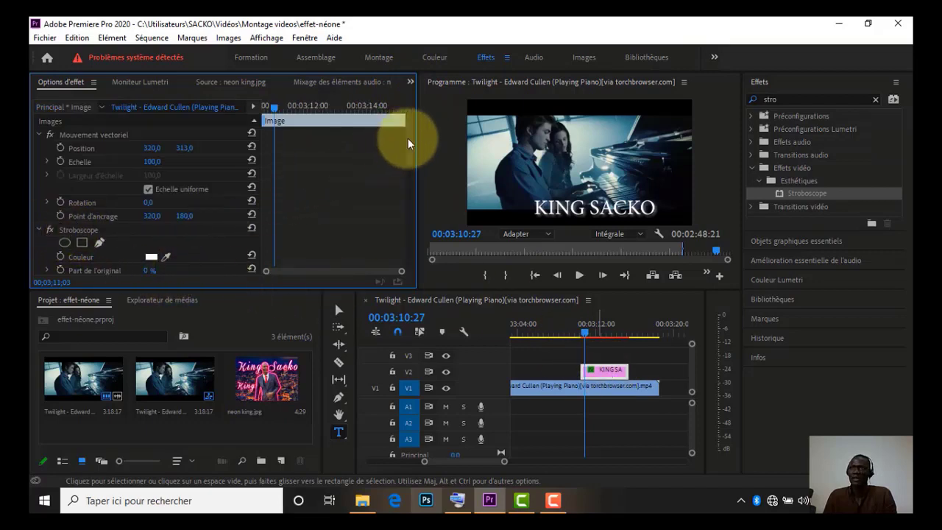
scroll(409, 162, "down", 3)
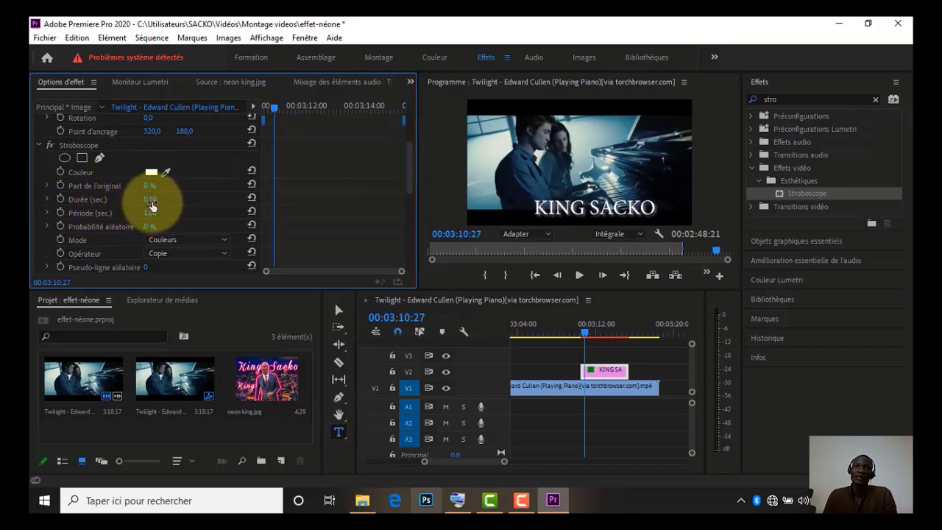
left_click(61, 199)
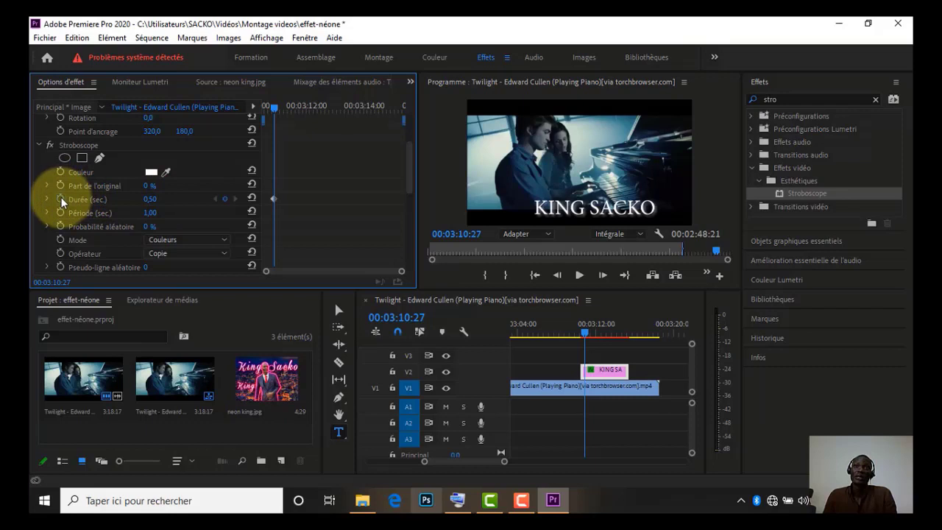
Set the title's Stroboscope colour to the dark olive green 374B01
left_click(152, 173)
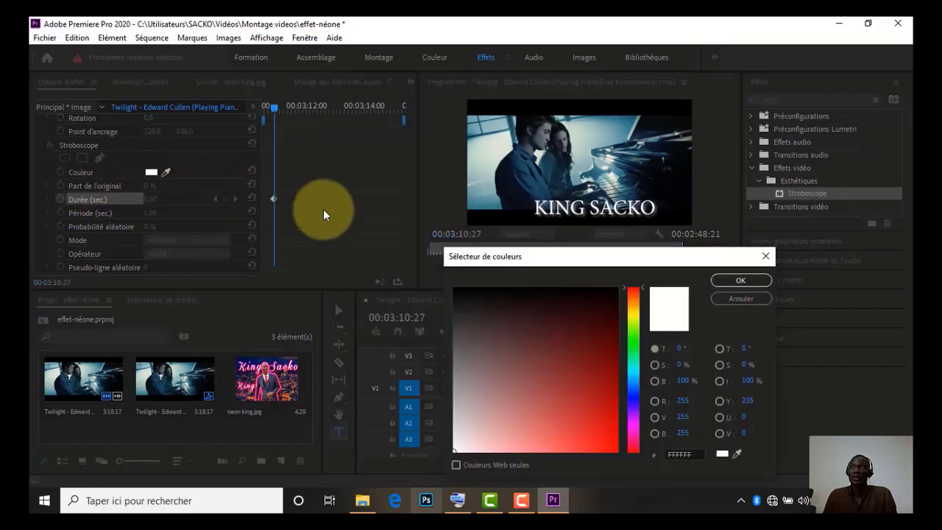
left_click(635, 321)
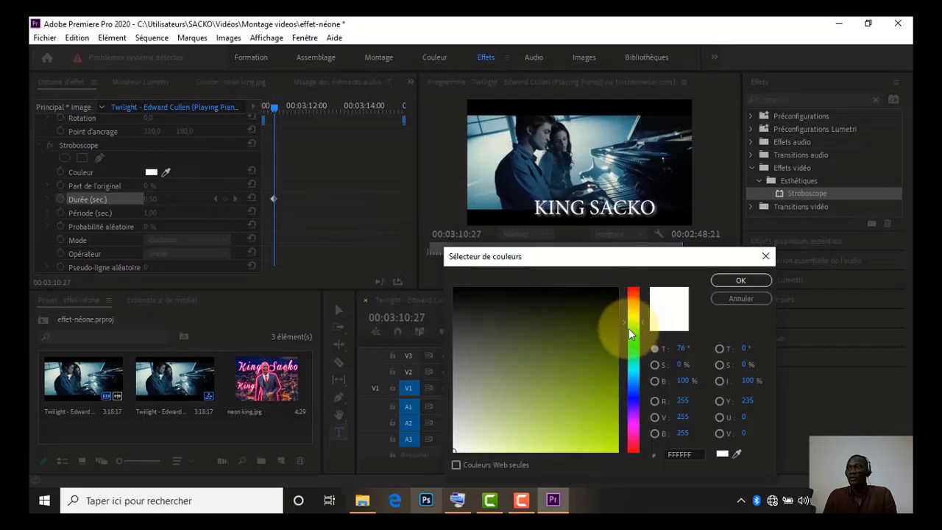
left_click(616, 336)
left_click(741, 280)
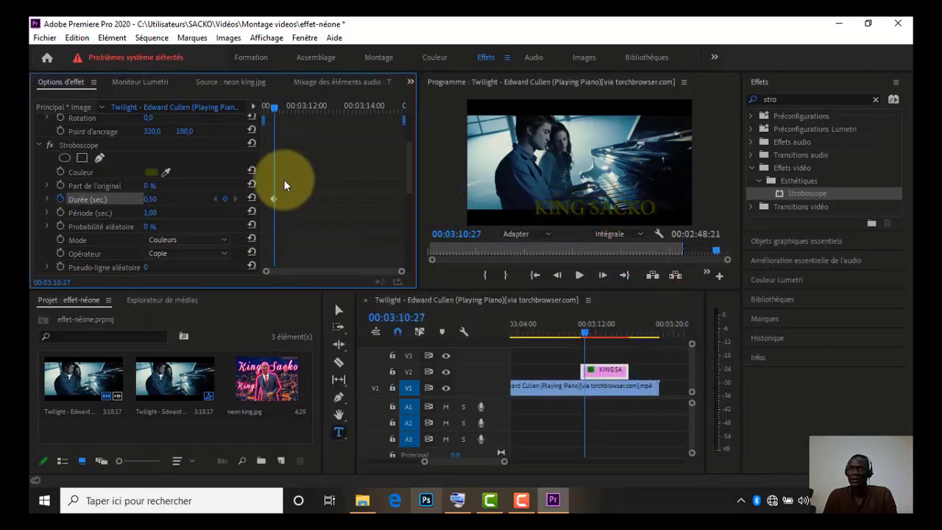
Change the title's Stroboscope colour to a bright yellow, about CCCE0A
left_click(158, 175)
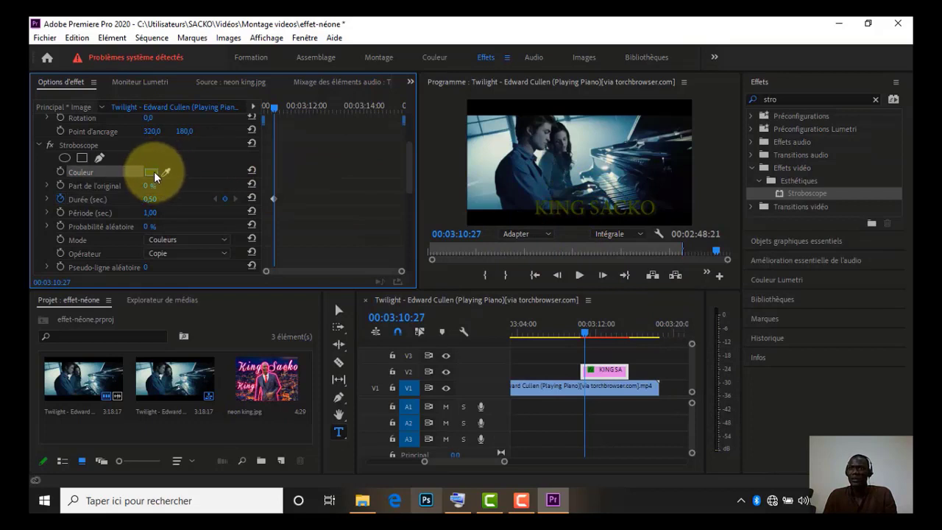
left_click(153, 173)
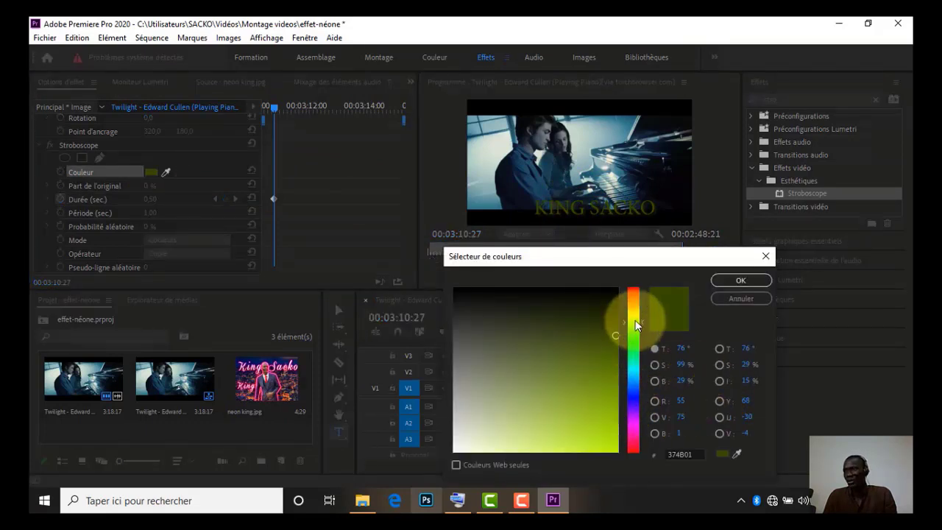
left_click_drag(637, 320, 610, 424)
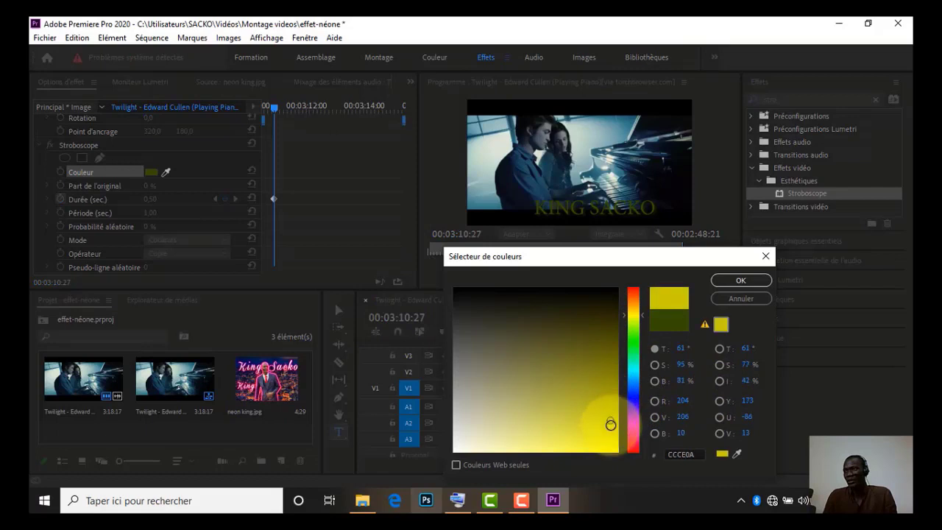
left_click(740, 281)
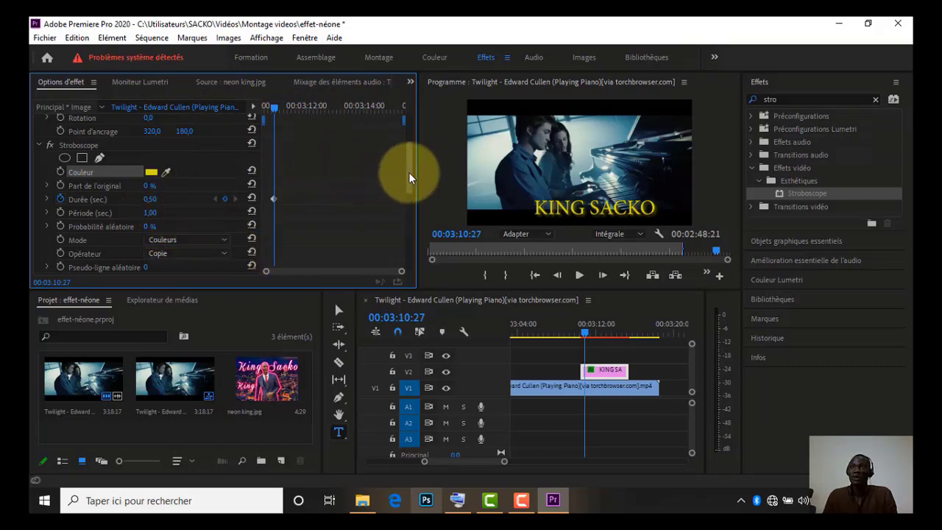
Set the Stroboscope operator (Opérateur) to Addition
mouse_move(405, 193)
left_mouse_down()
mouse_move(408, 214)
mouse_move(405, 151)
mouse_move(406, 188)
left_mouse_up()
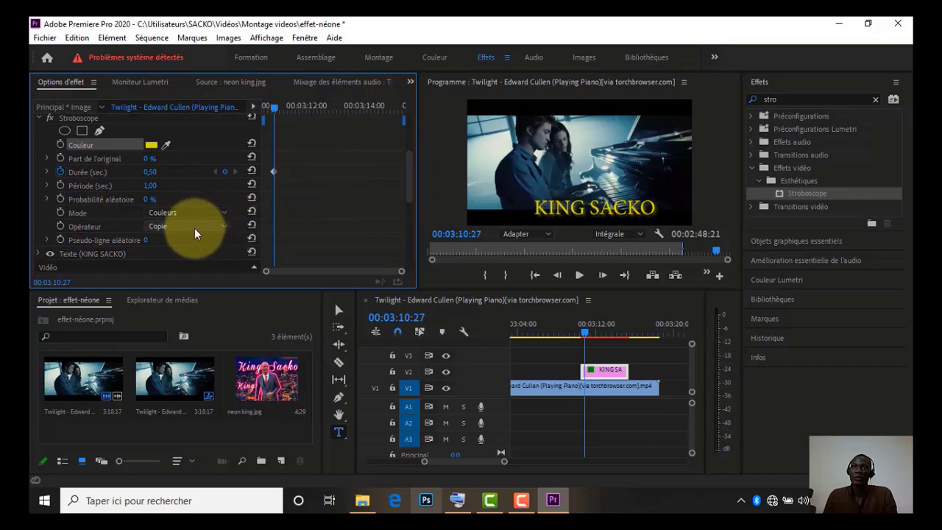
left_click(220, 231)
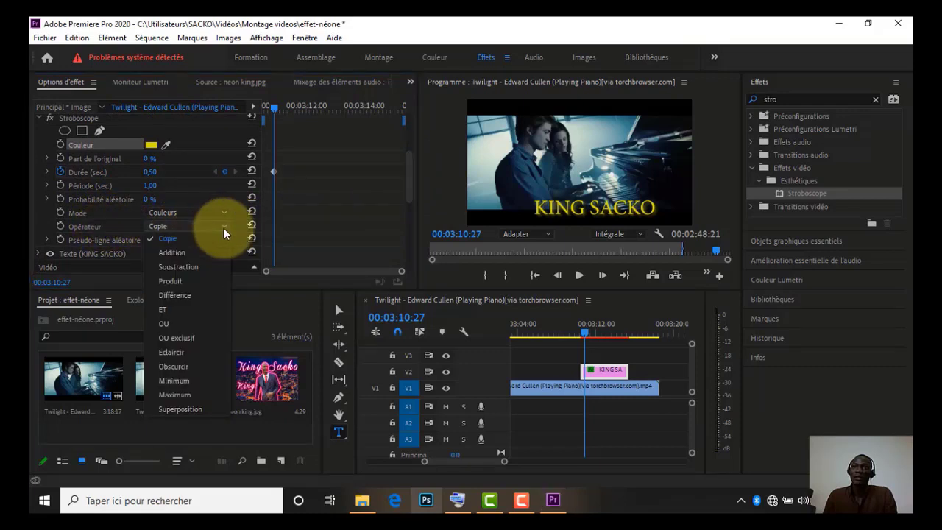
left_click(198, 254)
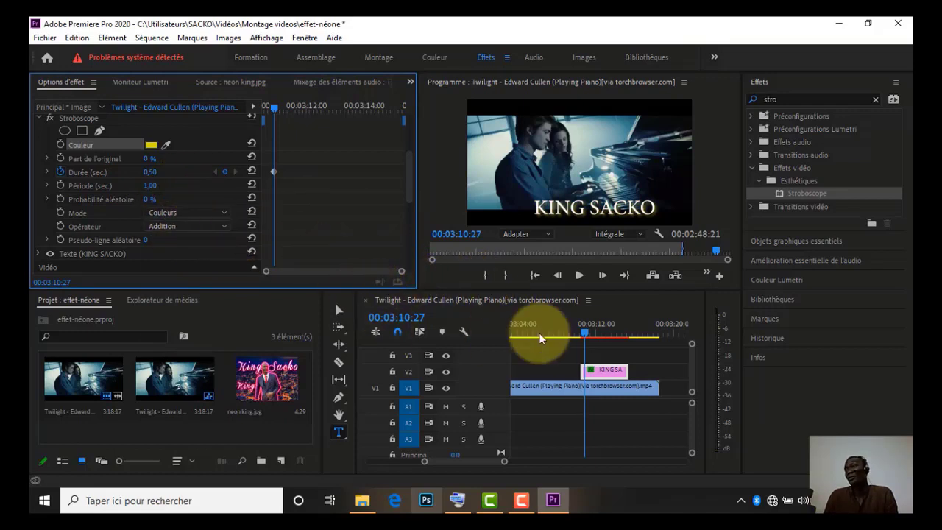
Play back the title's strobe effect from 00:03:09:28, just before the title clip
left_click(581, 332)
left_click_drag(579, 332, 575, 333)
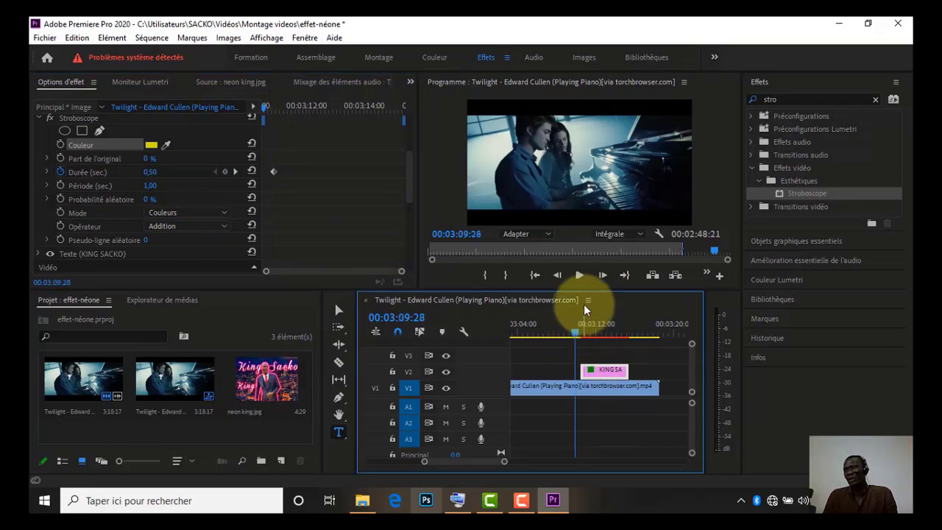
left_click(579, 275)
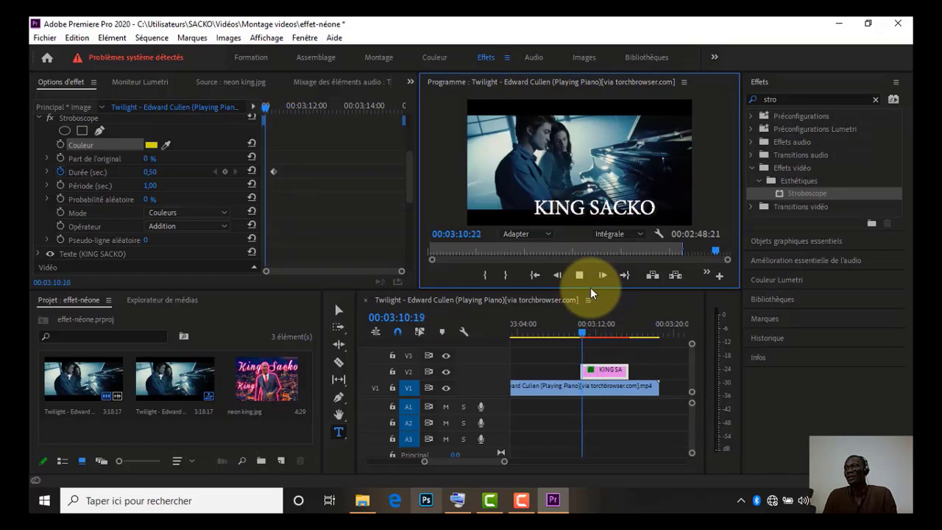
left_click(579, 274)
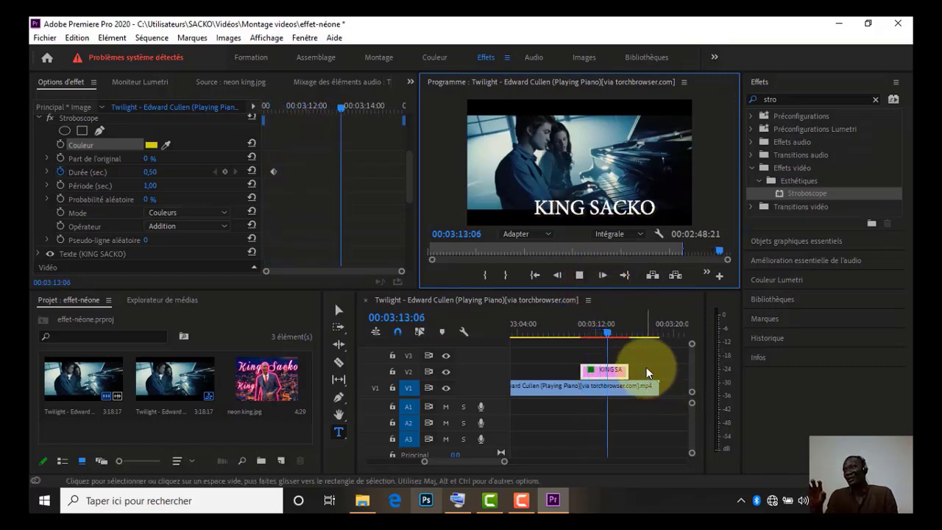
key("space")
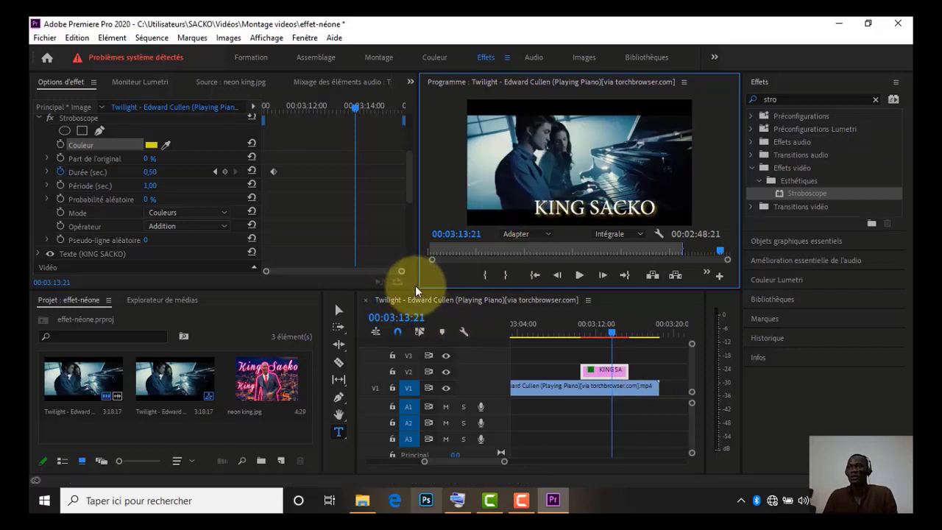
Preview the strobing title from about 00:03:09:06 in an enlarged program monitor, and give the timeline its height back
left_click_drag(416, 290, 332, 409)
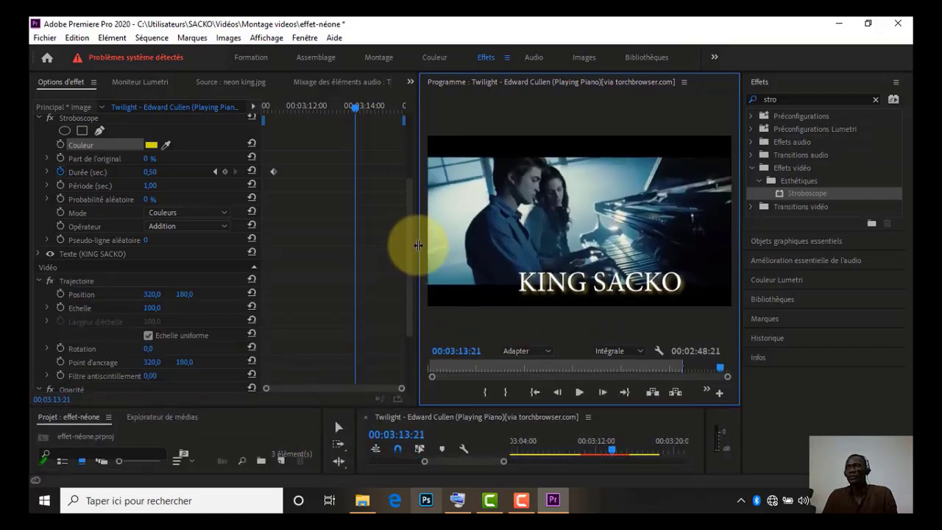
left_click_drag(418, 245, 311, 249)
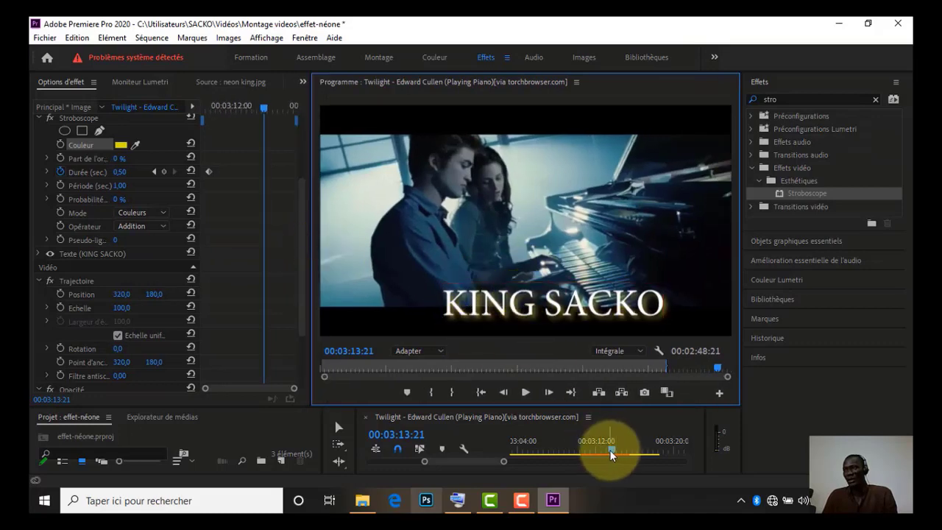
left_click_drag(611, 454, 568, 445)
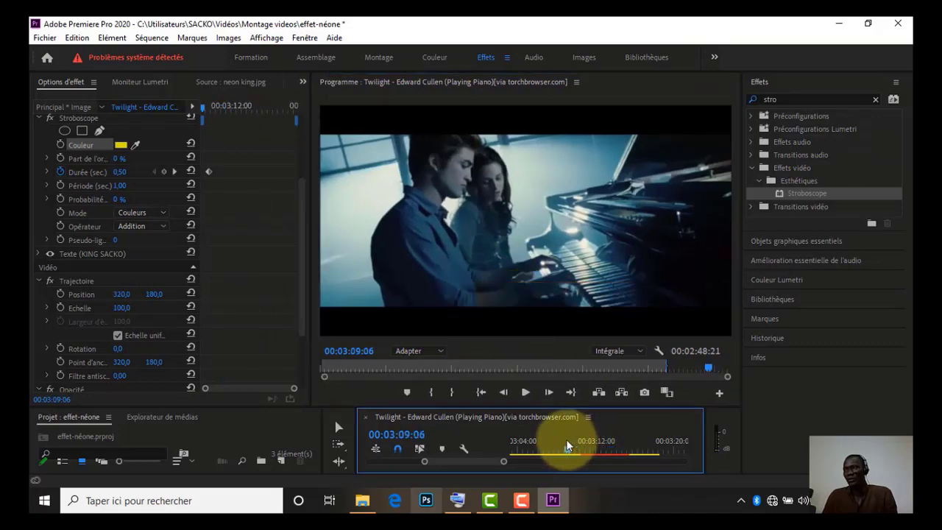
key("space")
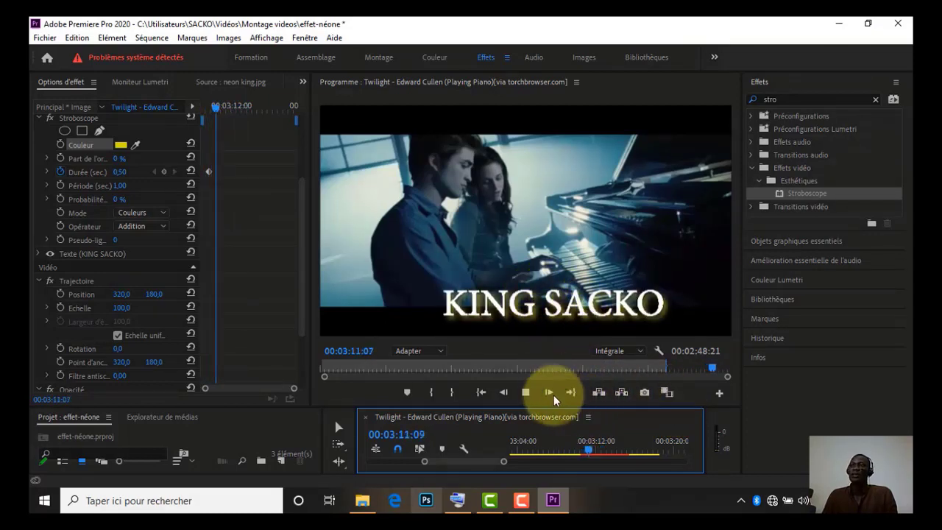
key("space")
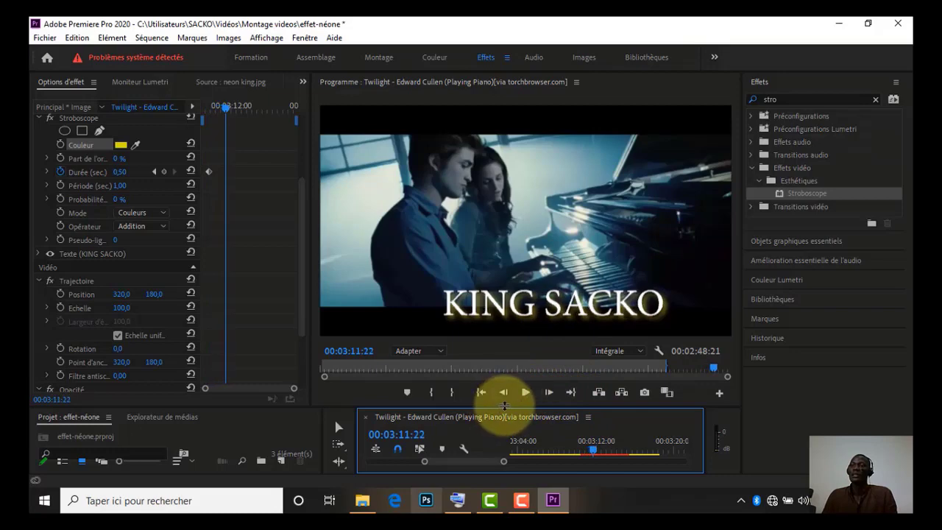
left_click_drag(504, 405, 530, 328)
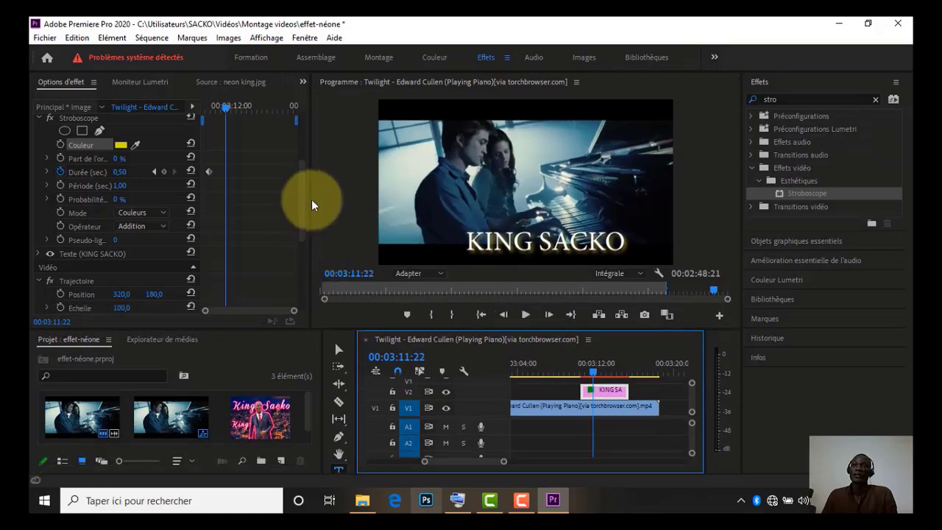
Find the Luminescence Alpha effect and apply it to the title clip, placing it above Stroboscope in the effect order
left_click_drag(303, 201, 304, 160)
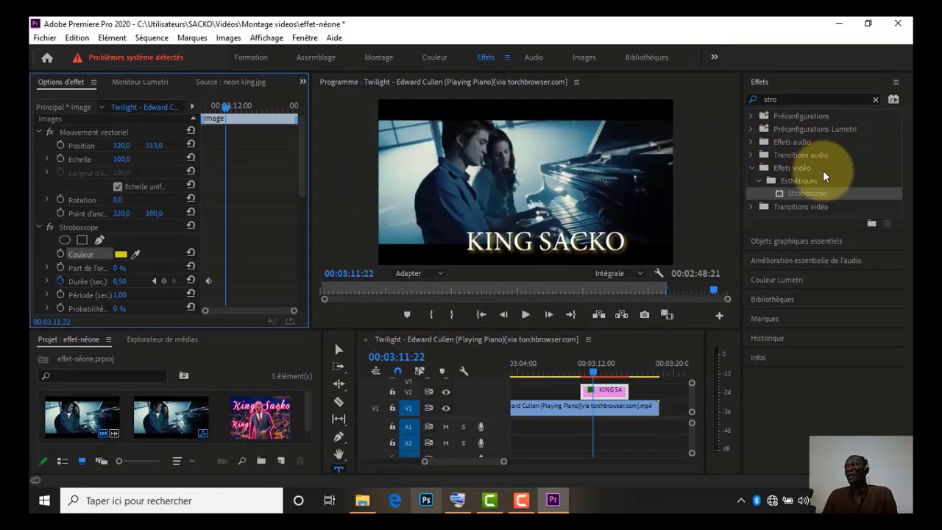
left_click(875, 98)
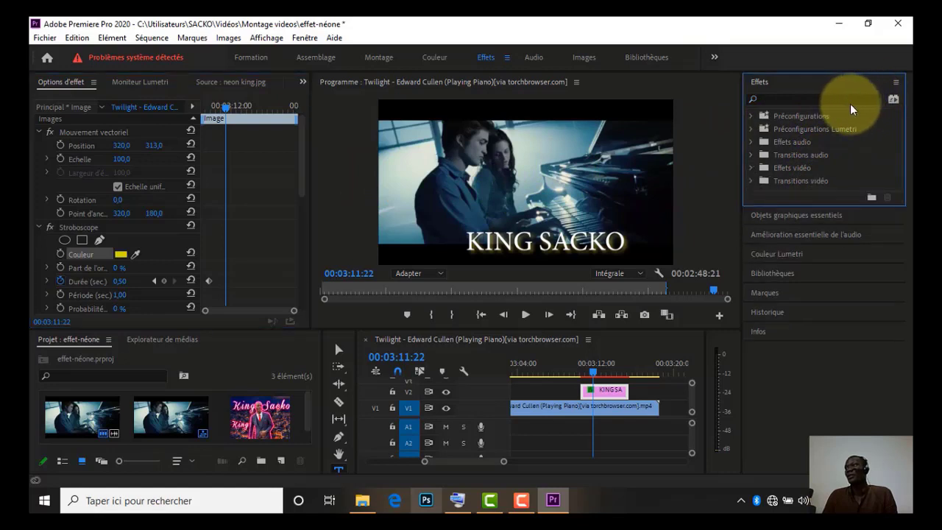
left_click(843, 99)
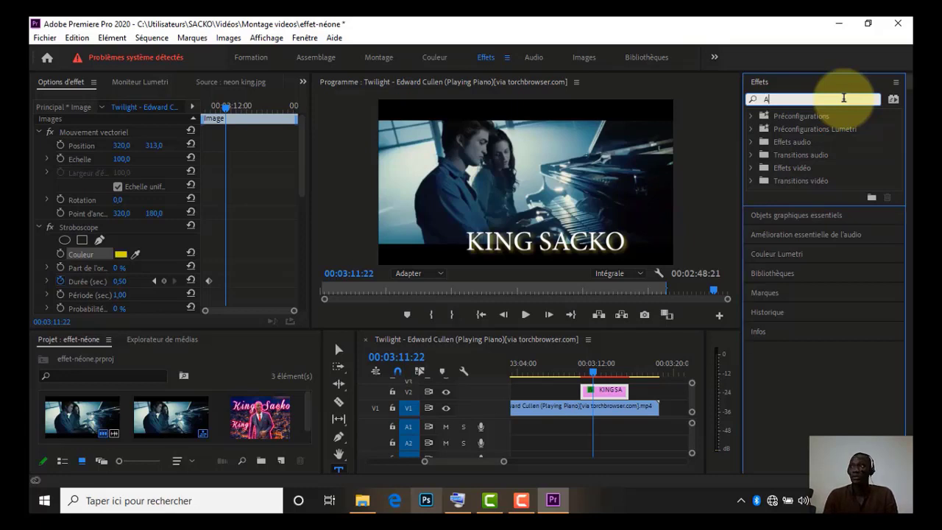
type("ALPH")
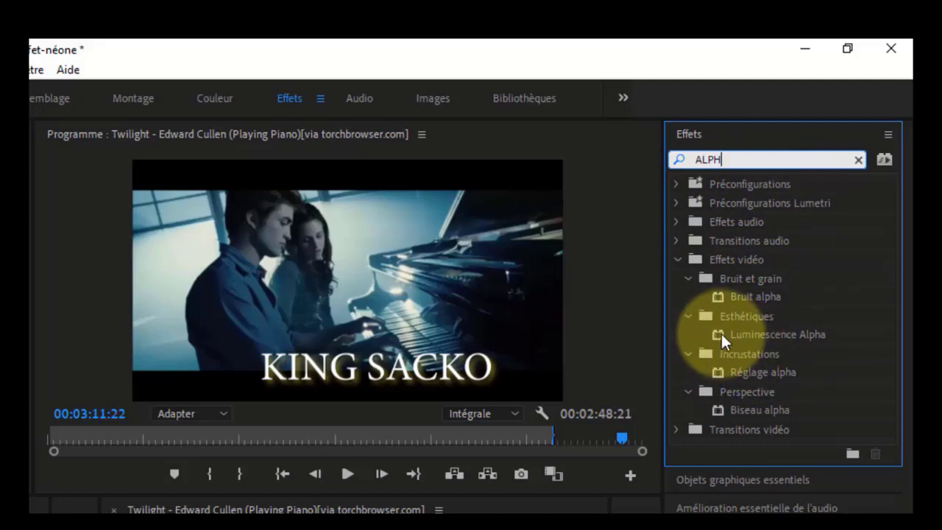
left_click_drag(716, 332, 469, 529)
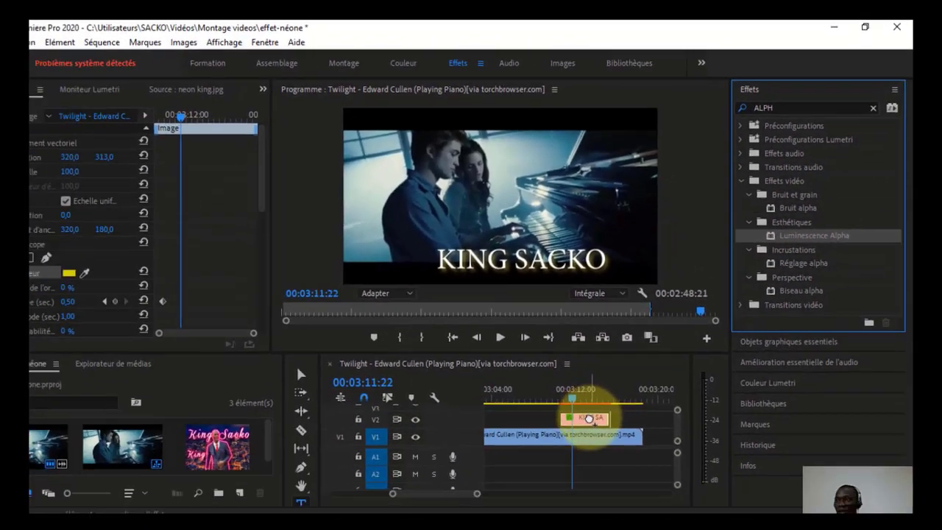
left_click_drag(589, 418, 590, 418)
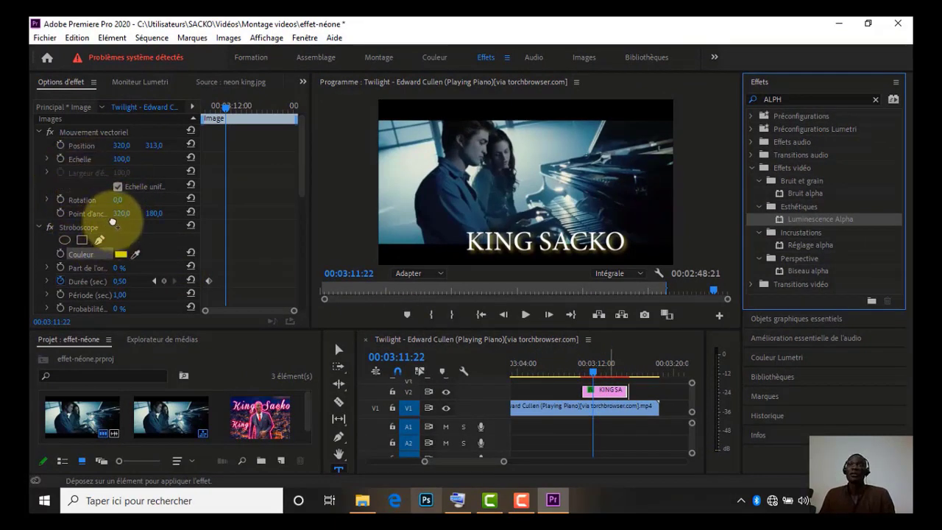
left_click_drag(113, 222, 126, 221)
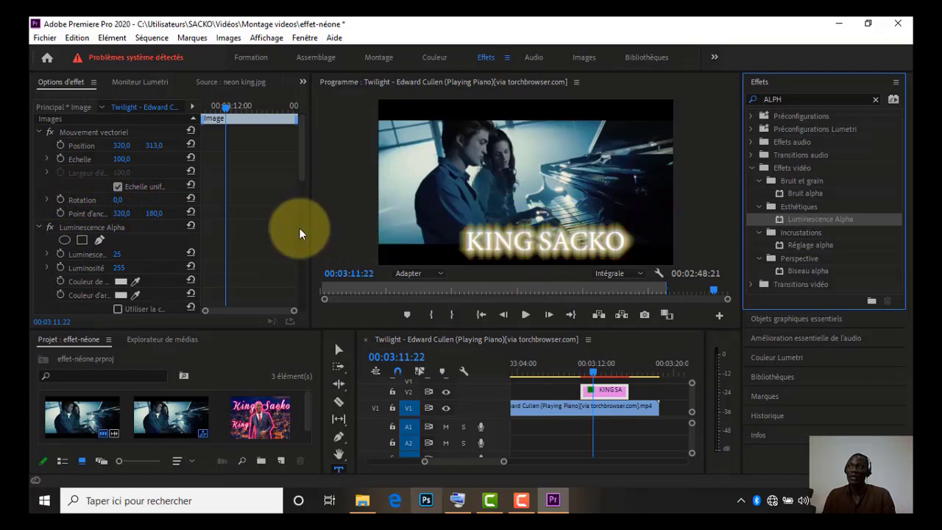
Set Luminescence Alpha's brightness (Luminosité) to 200 and its Luminescence amount to 100
left_click(131, 264)
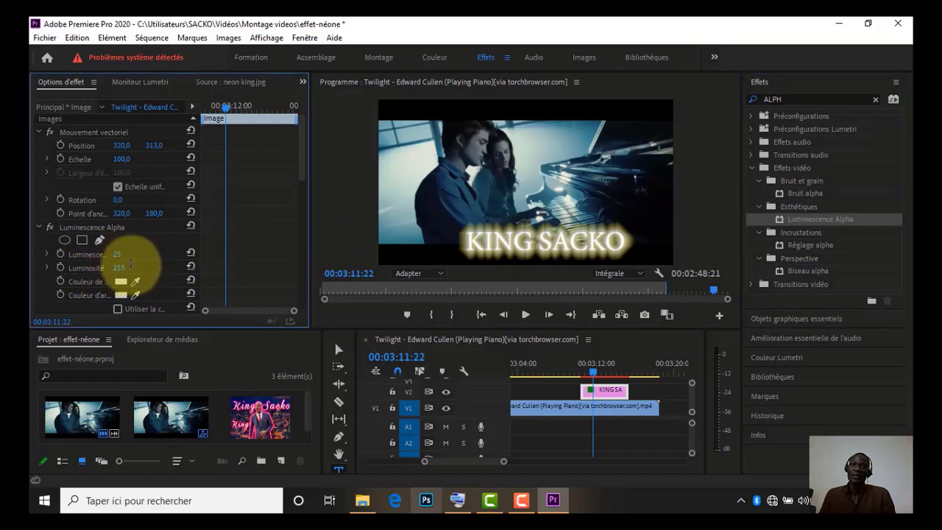
left_click(122, 267)
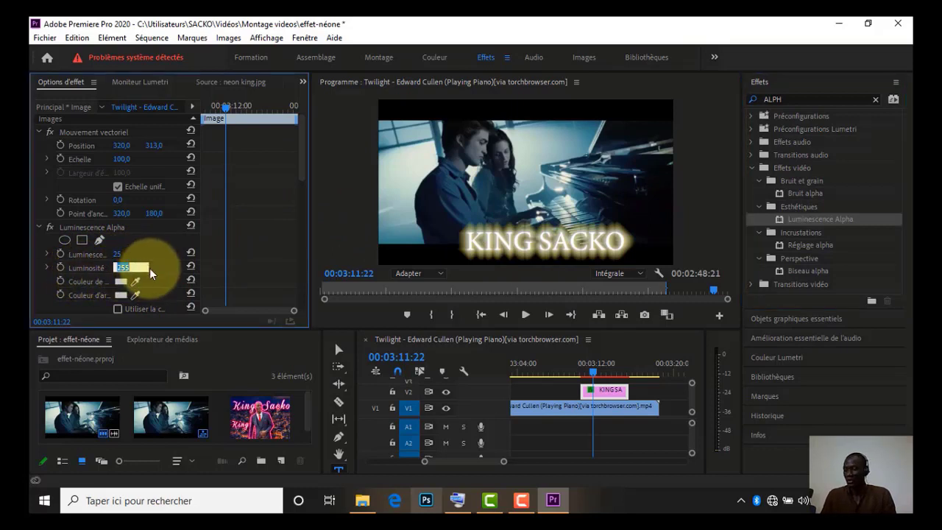
type("200")
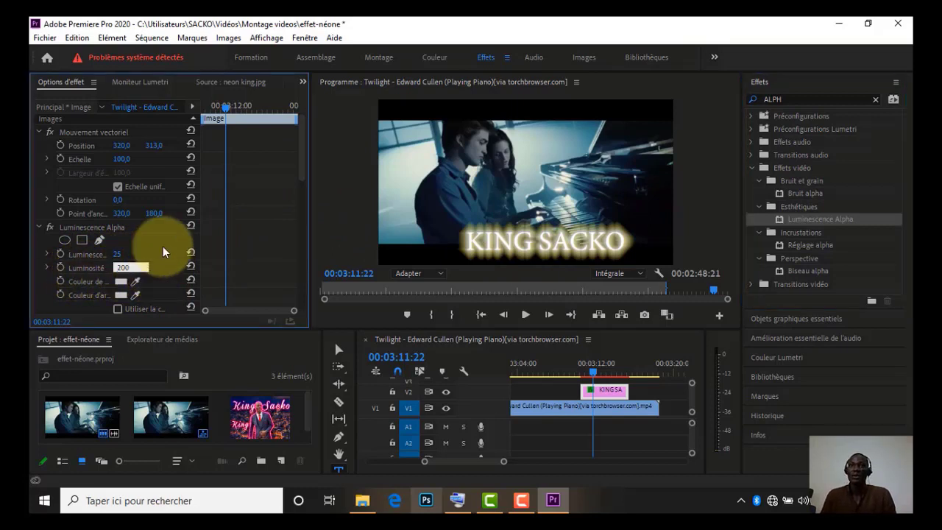
left_click(121, 253)
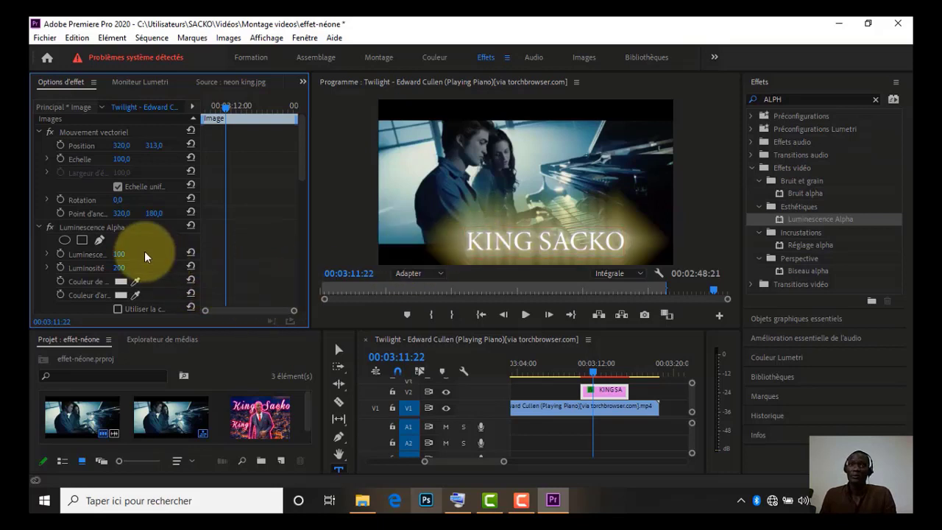
Play back the glowing title from 00:03:10:18 and return the playhead to 00:03:10:20
left_click(594, 372)
left_click_drag(595, 372, 583, 370)
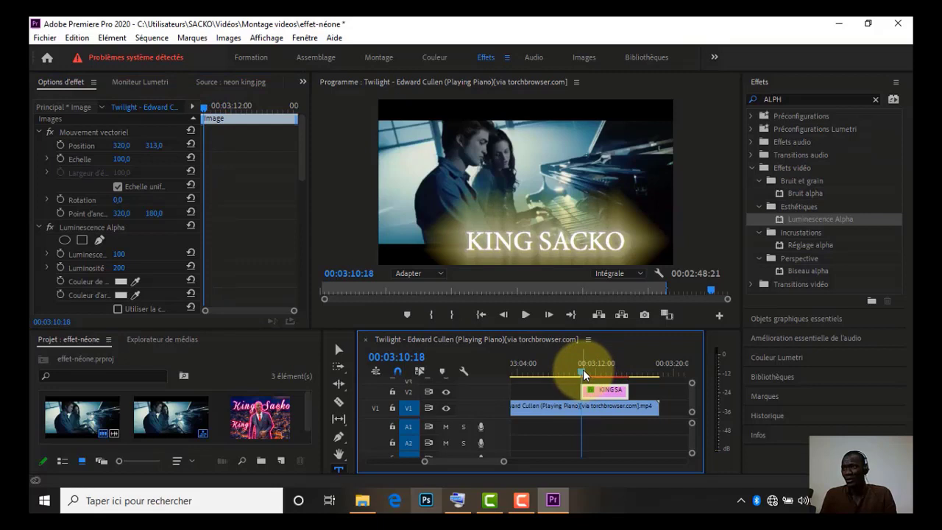
key("space")
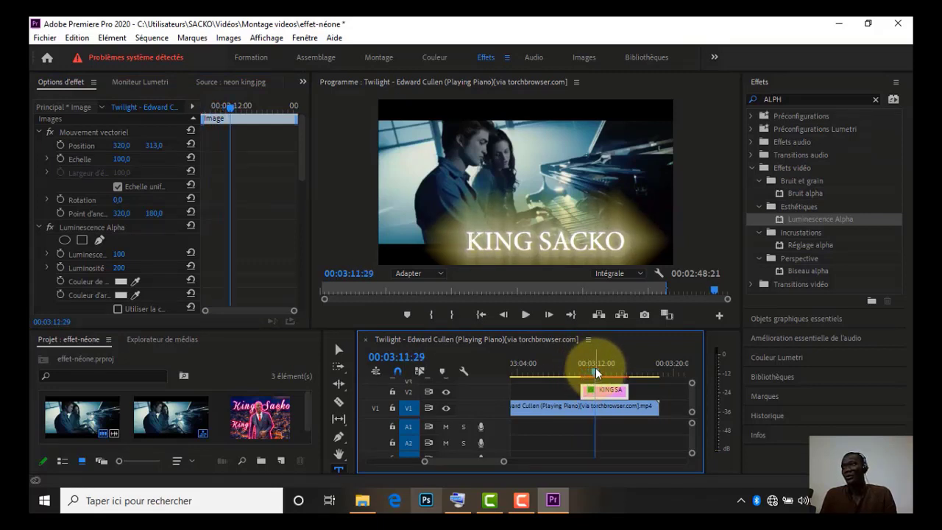
left_click_drag(596, 368, 584, 370)
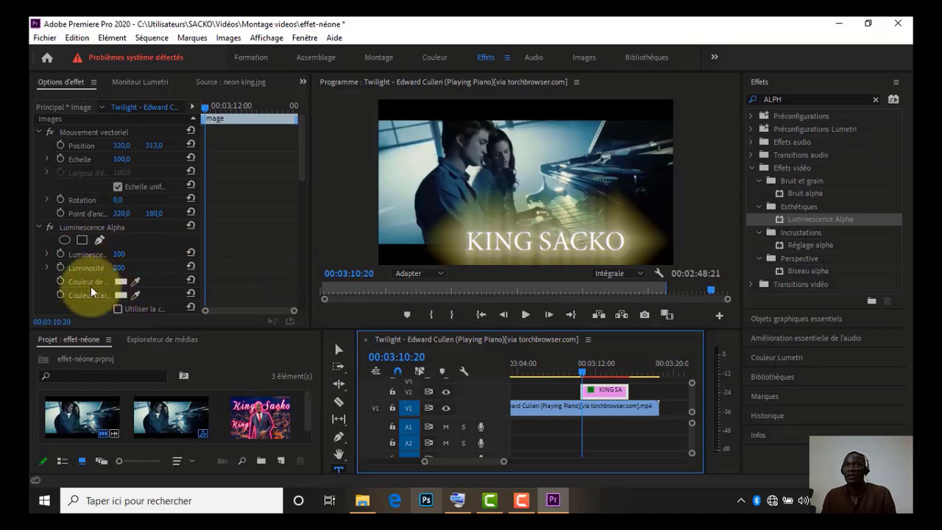
Change the first Luminescence Alpha colour to teal, 059F96
left_click(121, 282)
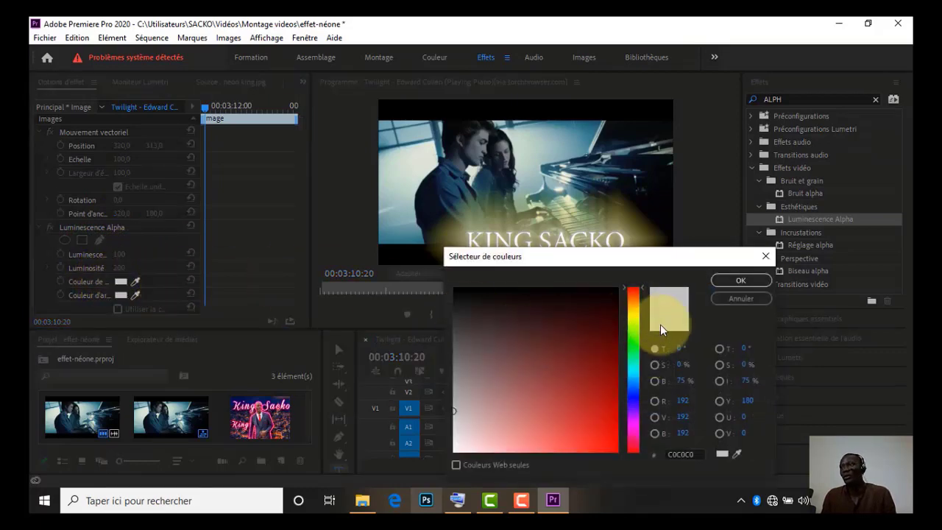
left_click(635, 368)
left_click(613, 389)
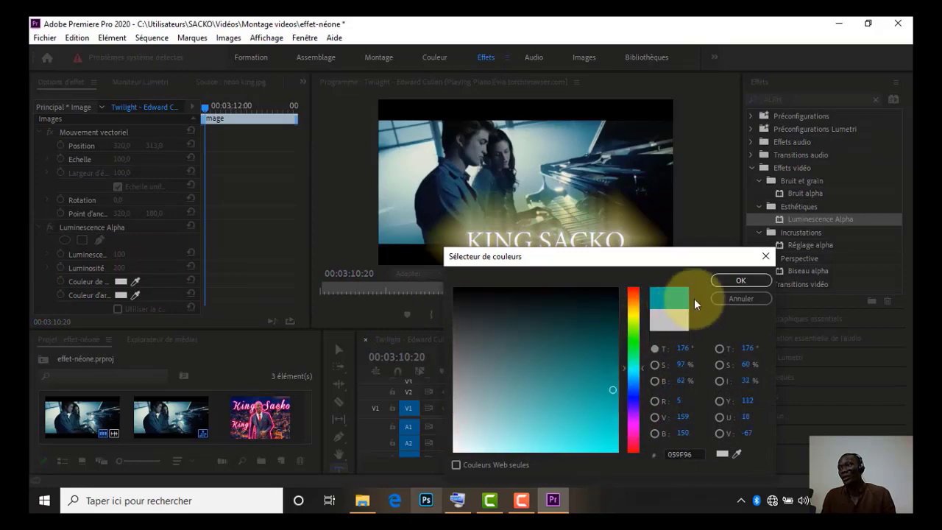
left_click(739, 280)
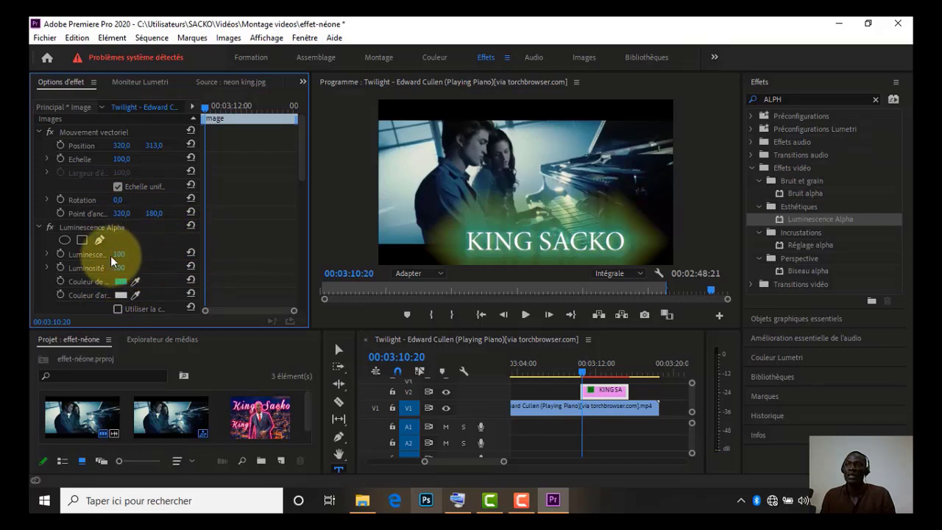
Start animating the Luminescence amount with a keyframe at 00:03:10:20 and add another with the same value at 00:03:10:24
left_click(583, 372)
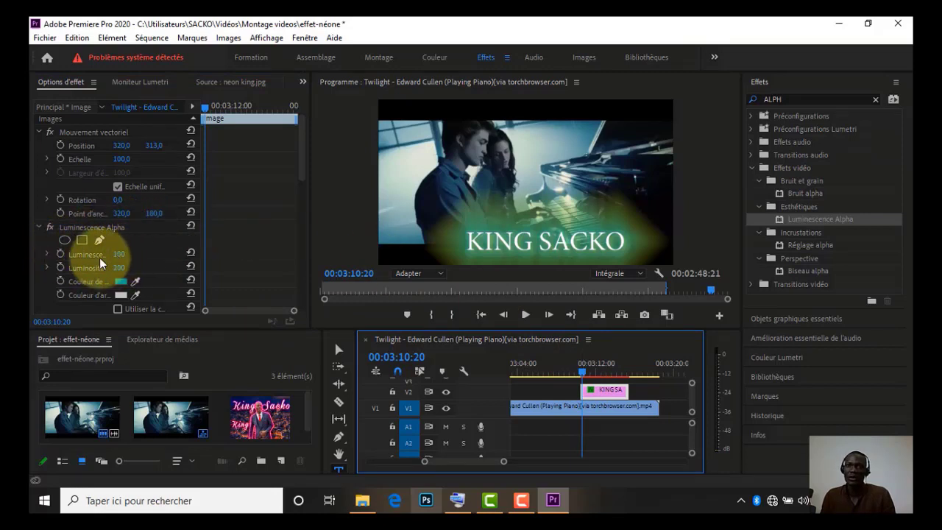
left_click(59, 250)
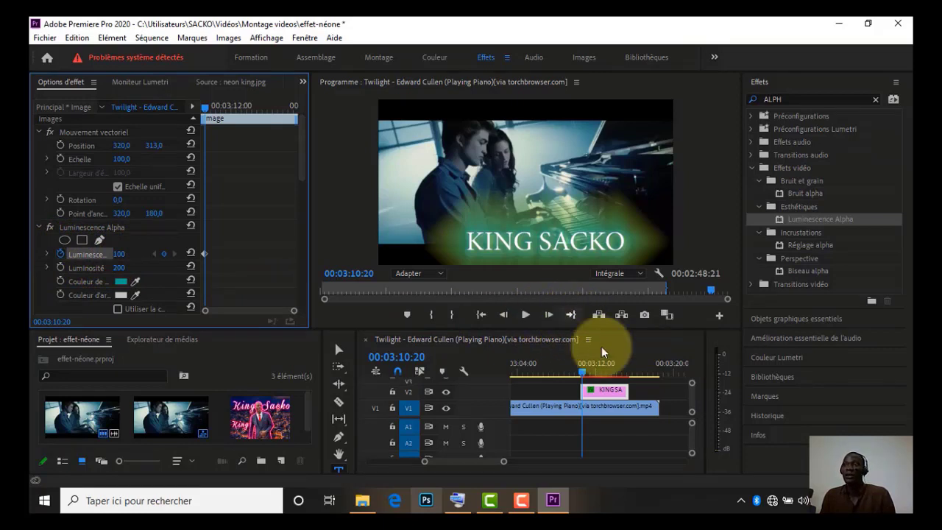
left_click_drag(582, 376, 585, 376)
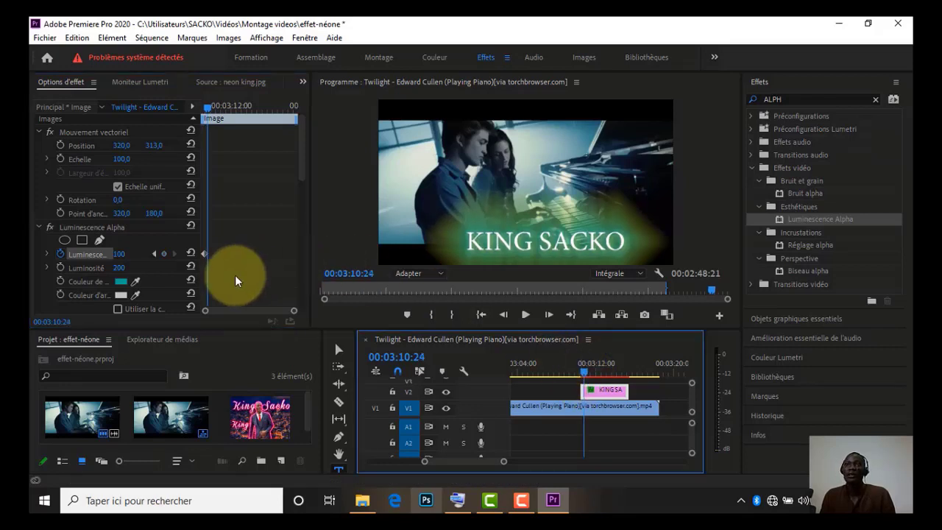
left_click(165, 254)
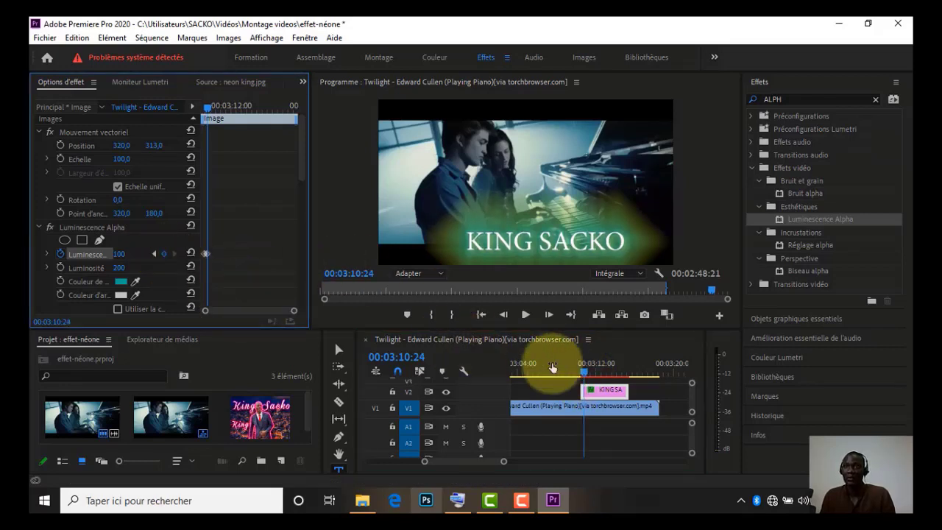
Keyframe the Luminescence amount at 30 at 00:03:10:28 and hold that value with a keyframe at 00:03:11:02
left_click_drag(585, 376, 586, 374)
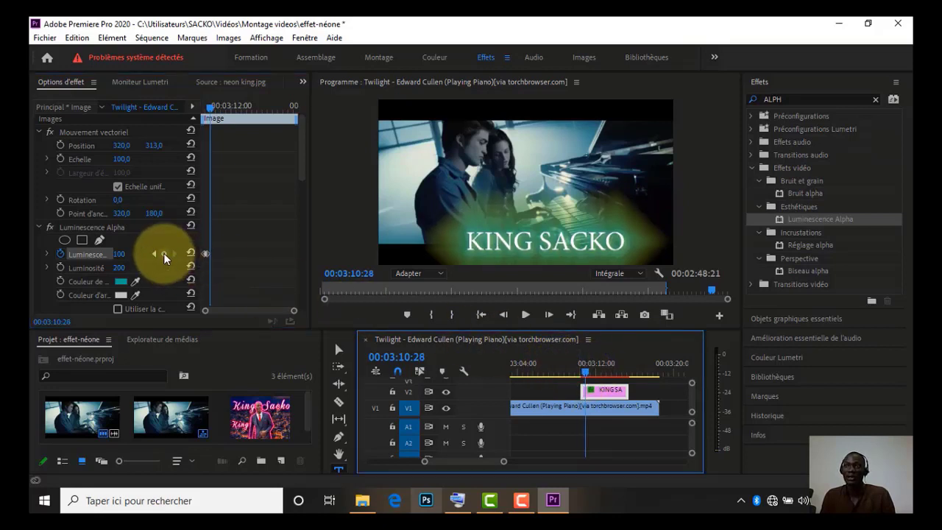
left_click(124, 253)
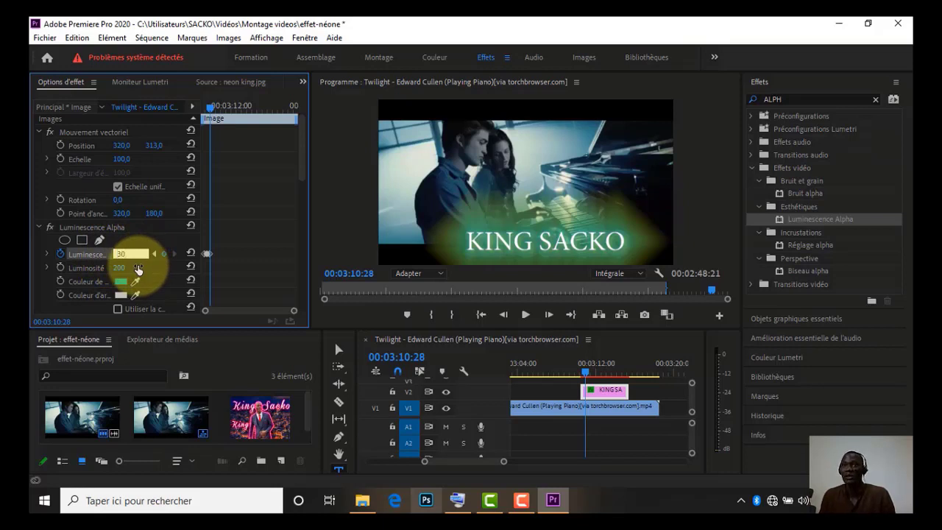
left_click(249, 261)
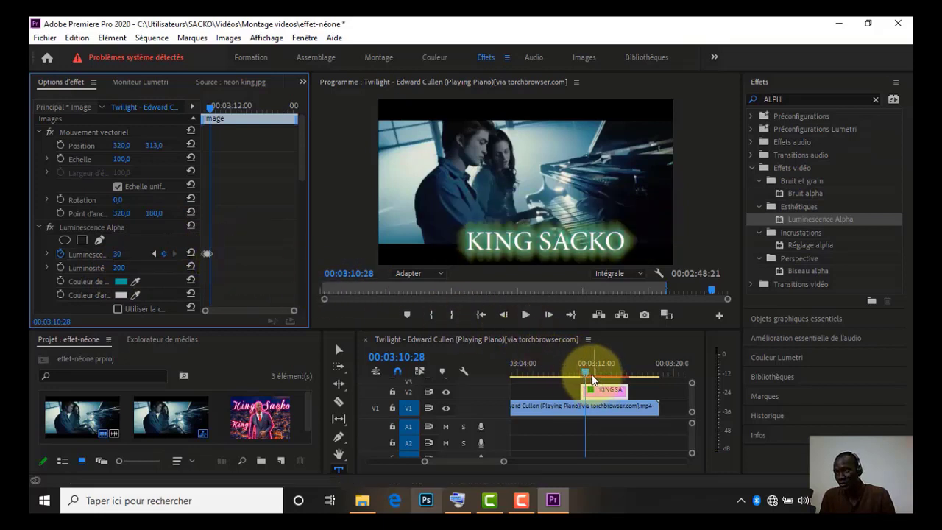
left_click_drag(587, 370, 588, 370)
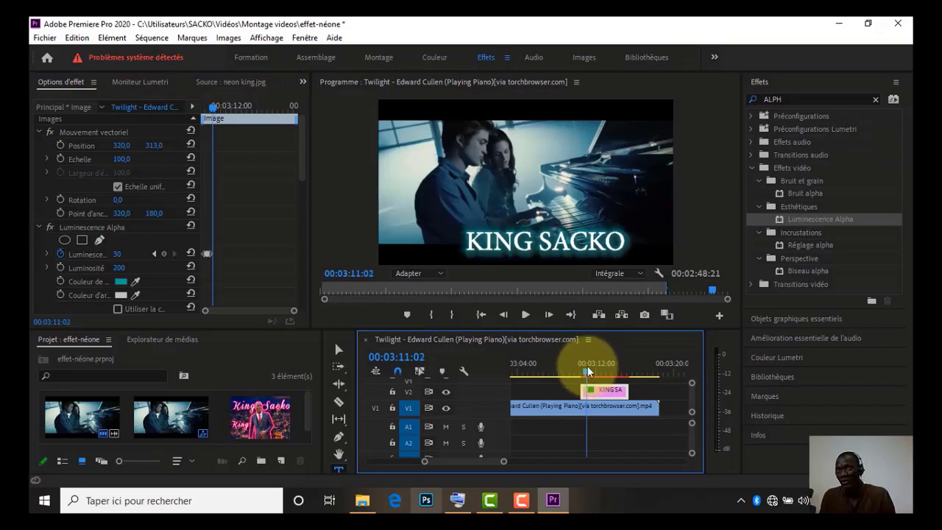
left_click(165, 253)
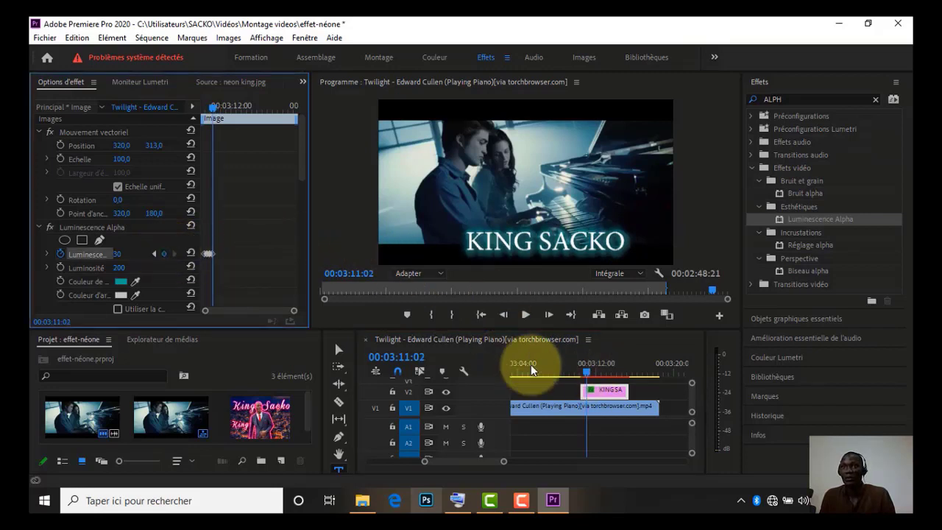
Keyframe the Luminescence amount at 90 at 00:03:11:04 and hold that value with a keyframe at 00:03:11:10
left_click(588, 371)
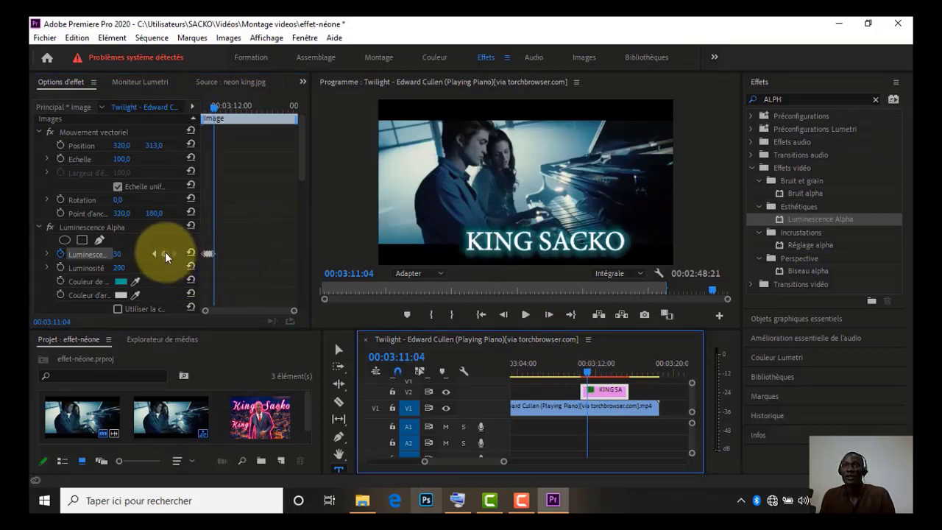
left_click(164, 253)
left_click(121, 254)
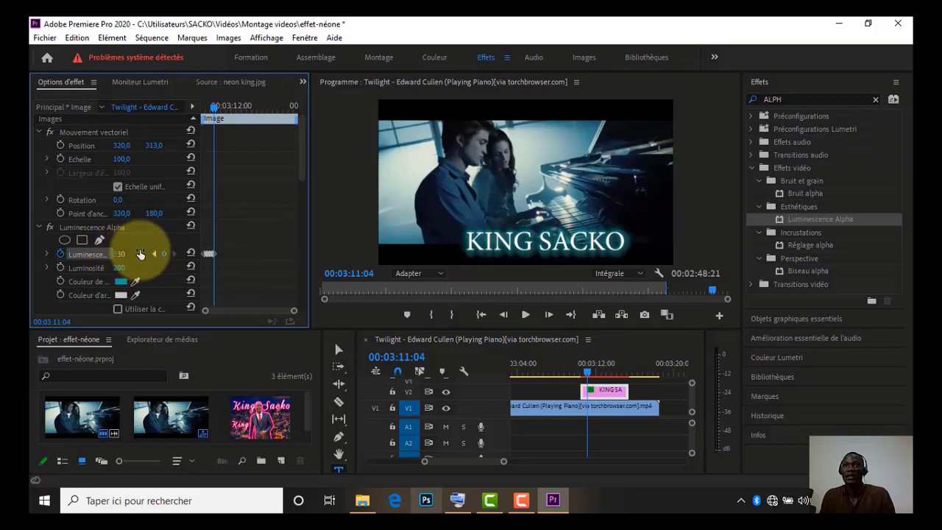
type("90")
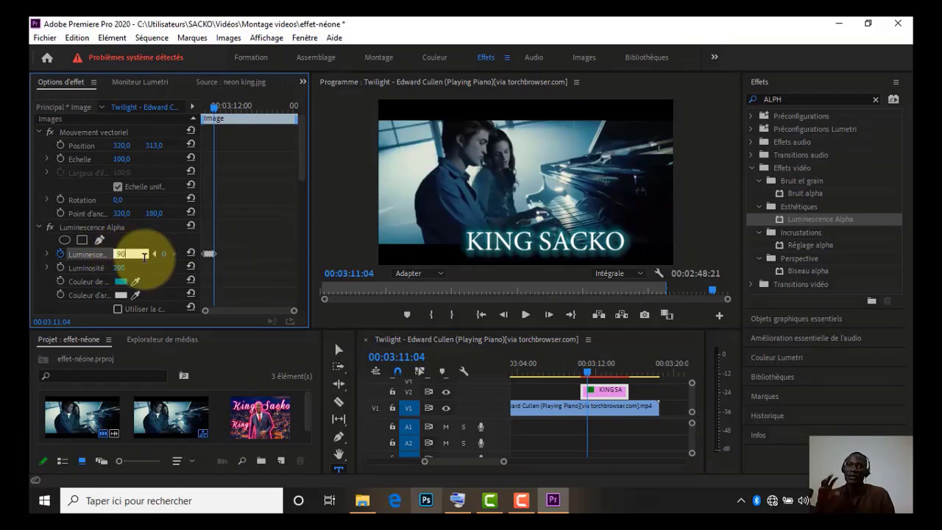
left_click(591, 376)
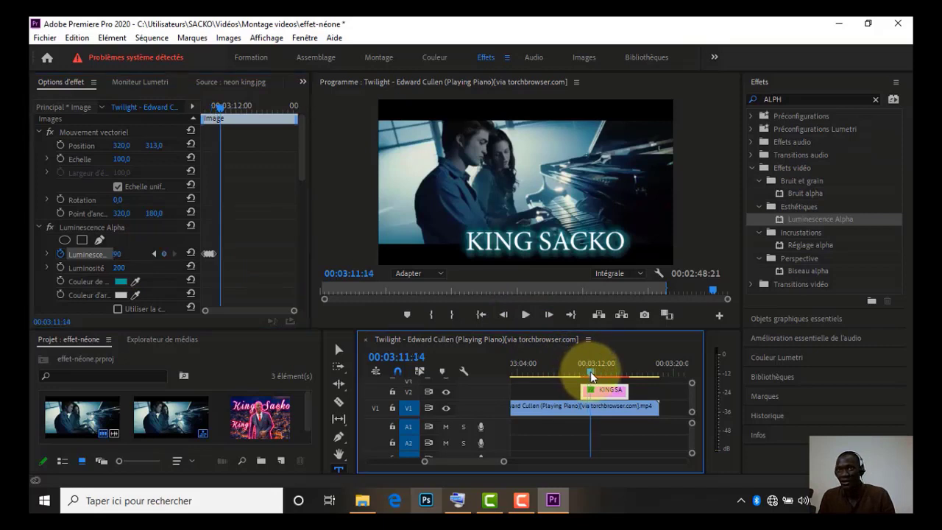
left_click_drag(591, 376, 590, 376)
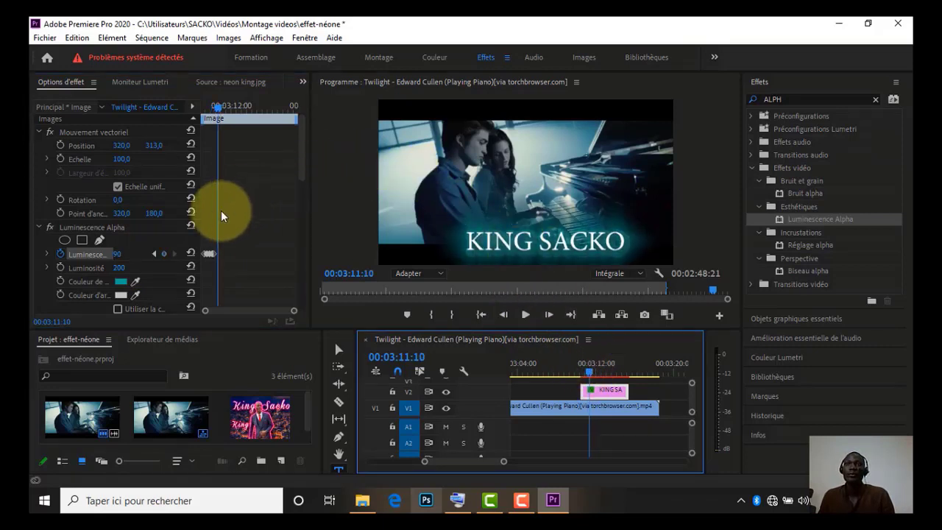
left_click(164, 254)
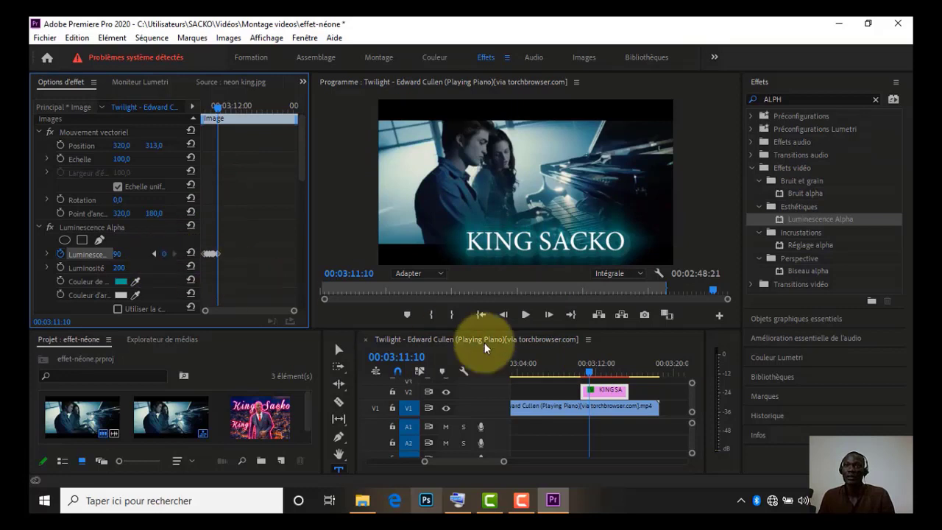
Keyframe the Luminescence amount at 30 at 00:03:11:14 and hold that value with a keyframe at 00:03:11:18
left_click(591, 376)
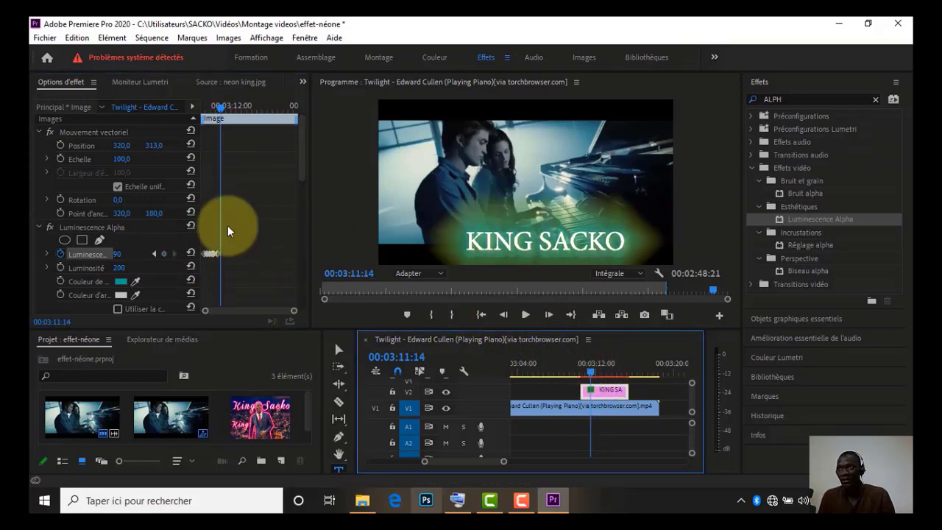
left_click(160, 254)
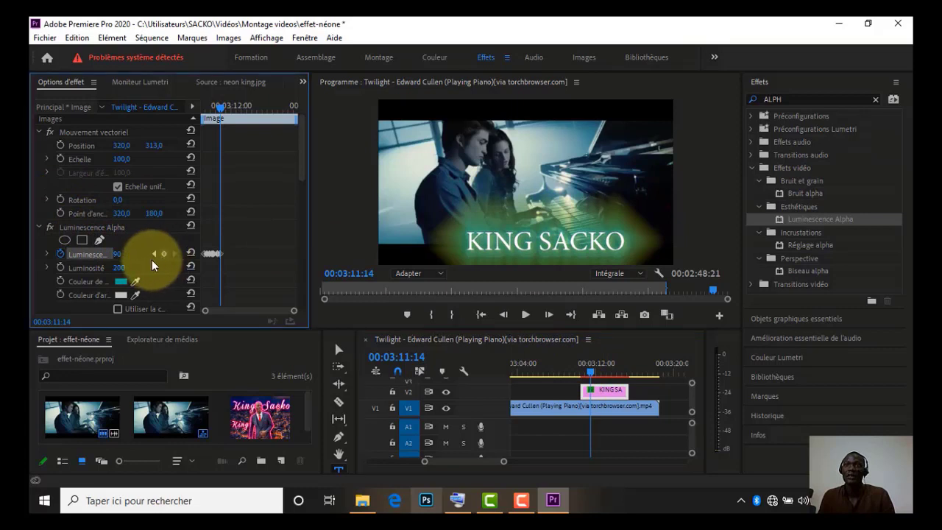
left_click(120, 254)
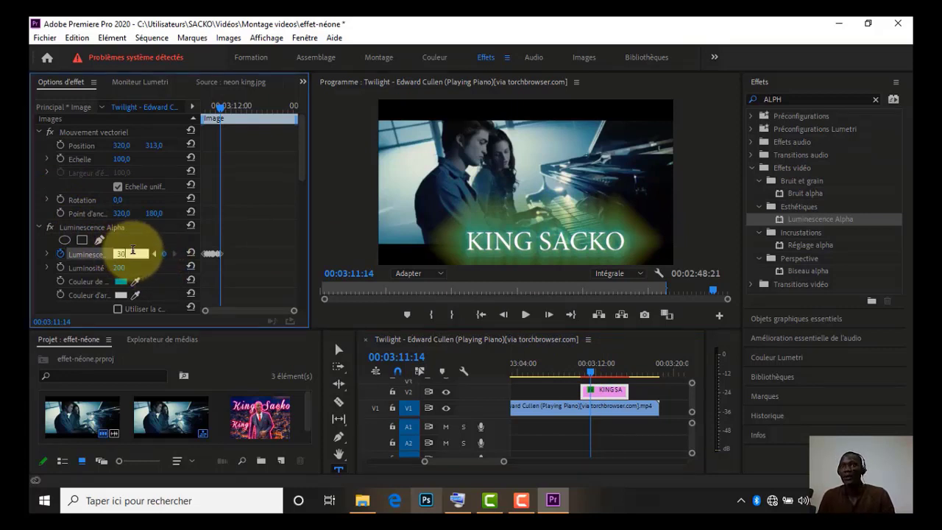
left_click(596, 372)
left_click_drag(596, 373, 591, 374)
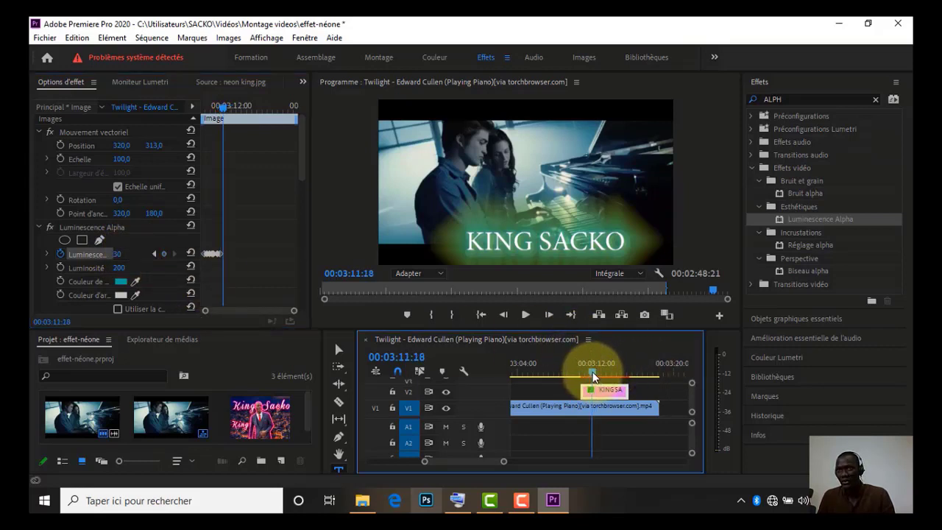
left_click(163, 253)
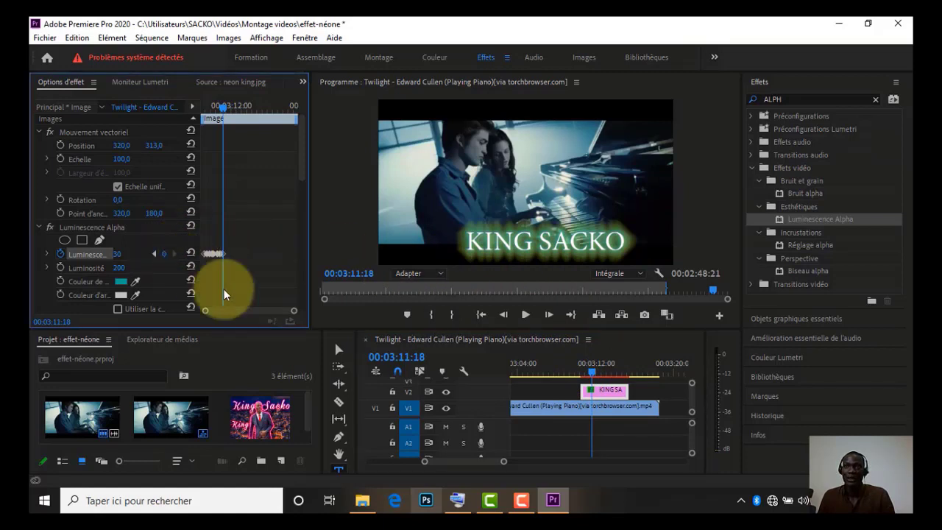
Keyframe the Luminescence amount at 100 at 00:03:11:22
left_click(594, 373)
left_click_drag(593, 373, 593, 375)
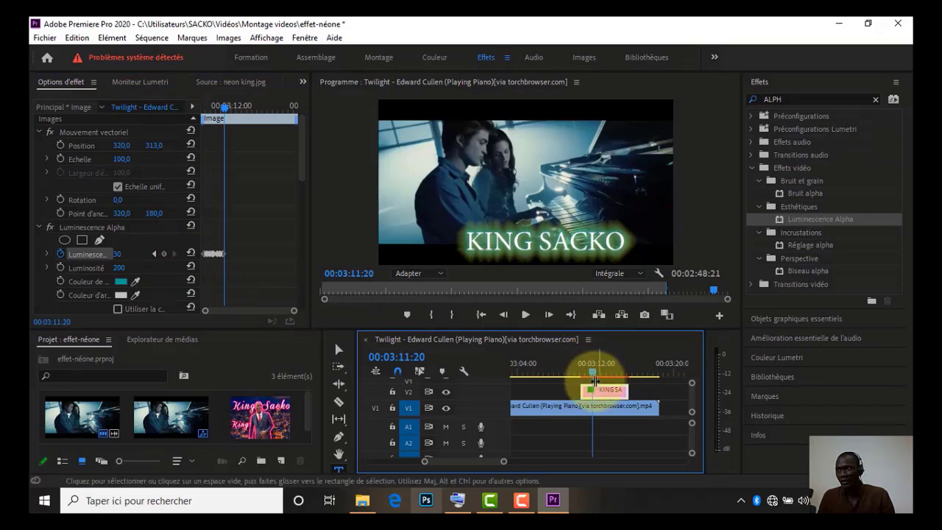
left_click(593, 374)
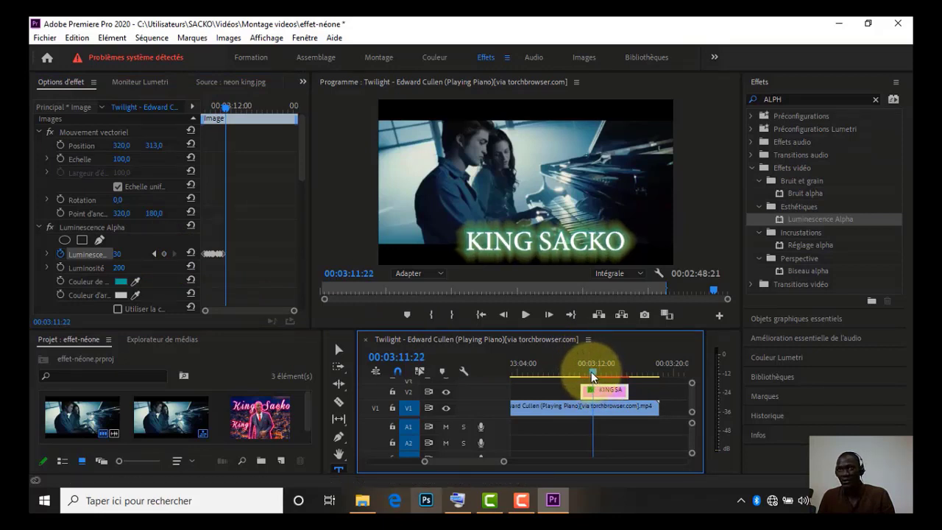
left_click(160, 254)
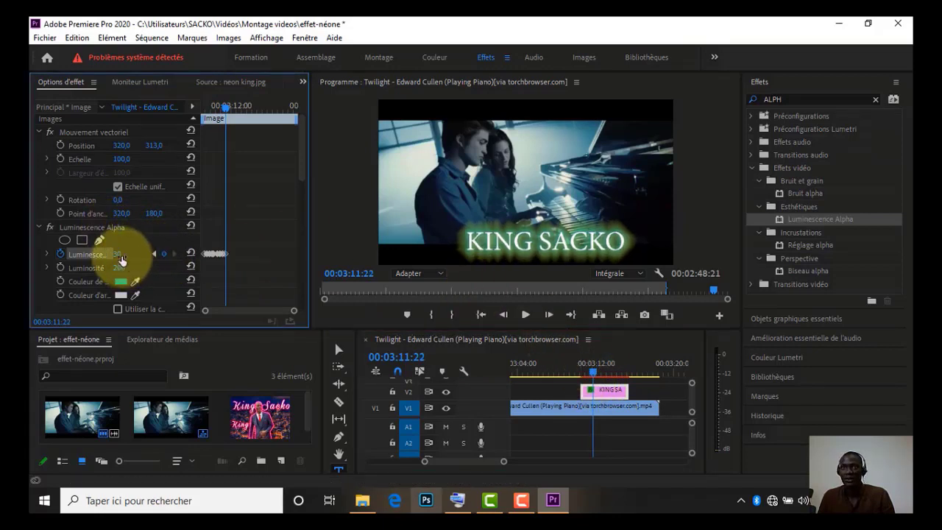
left_click(120, 254)
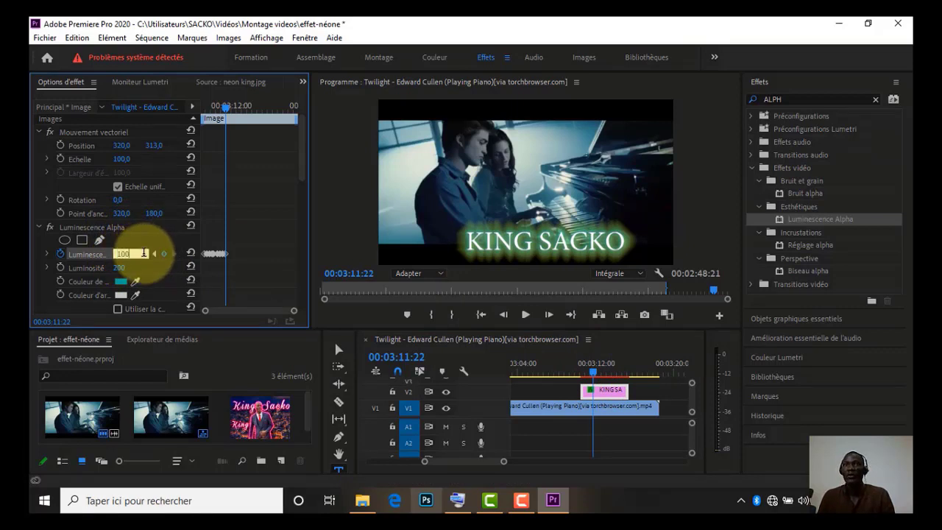
type("100")
key("Return")
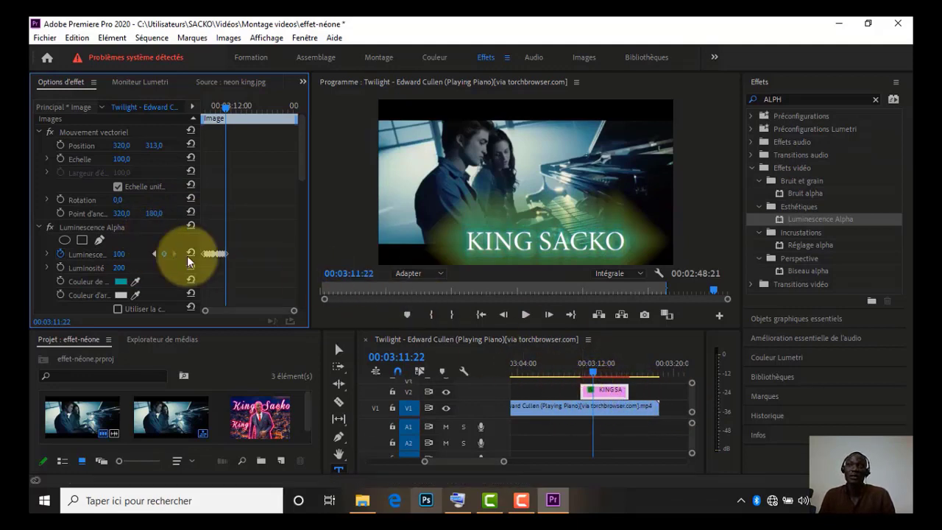
Duplicate the whole series of Luminescence keyframes twice, placing each copy directly after the previous series to fill most of the title clip
left_click_drag(234, 259, 198, 251)
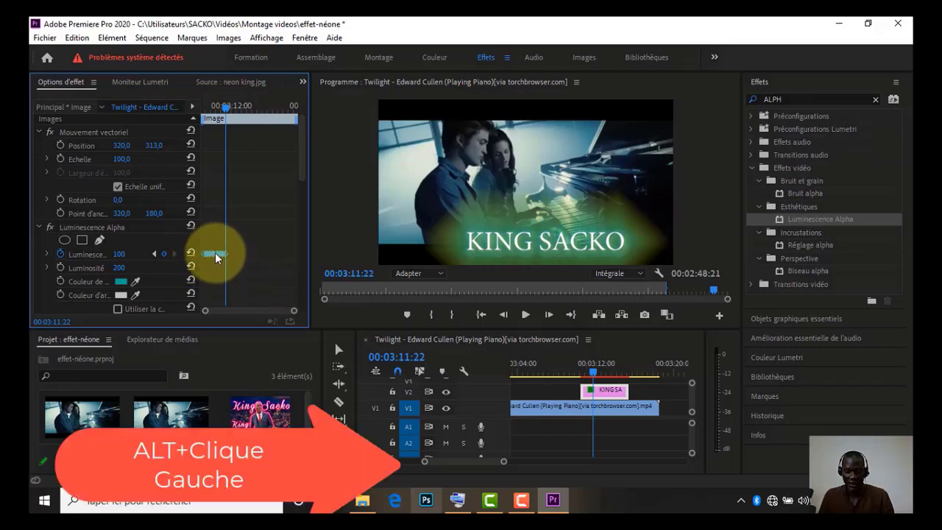
left_click_drag(216, 252, 240, 255, "alt")
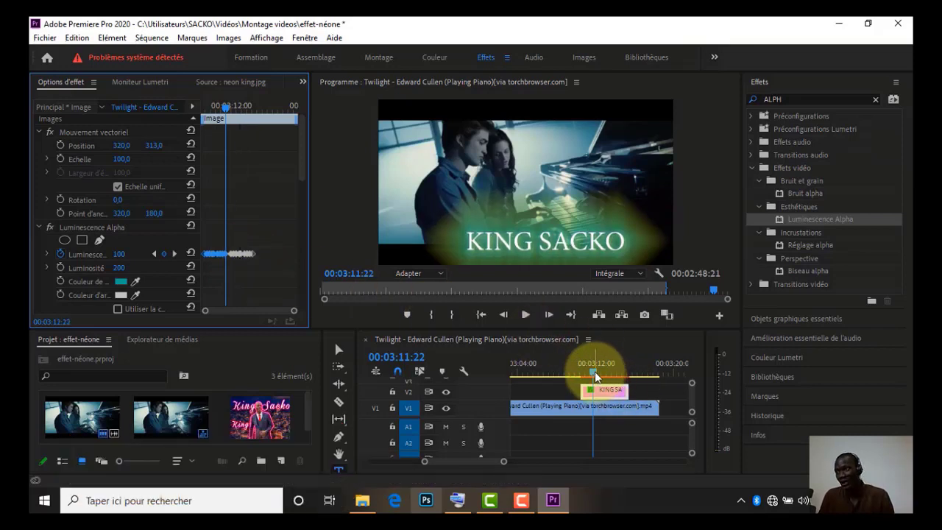
left_click_drag(595, 371, 611, 379)
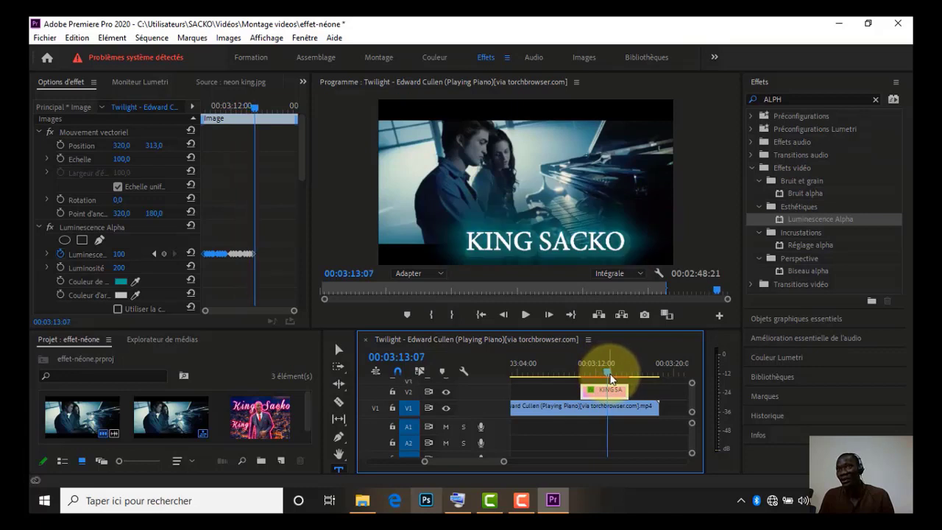
left_click(252, 257)
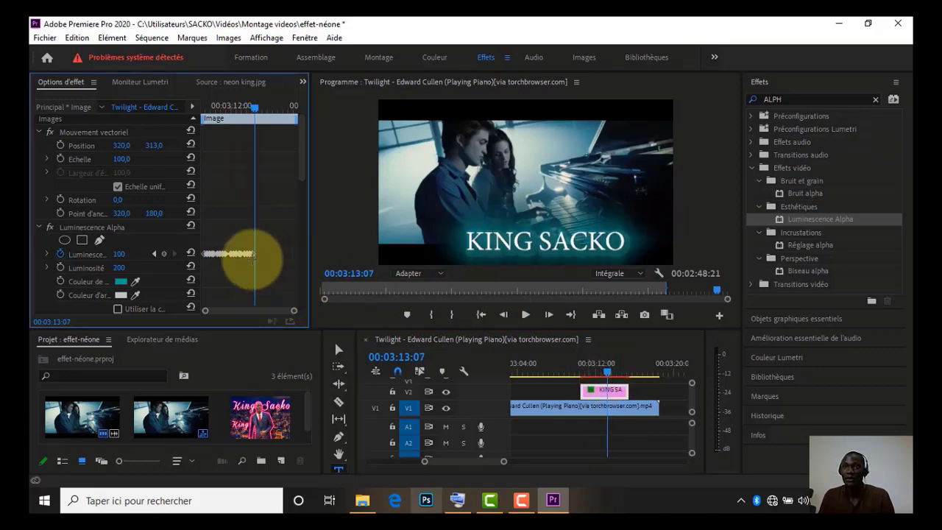
left_click_drag(223, 255, 263, 254)
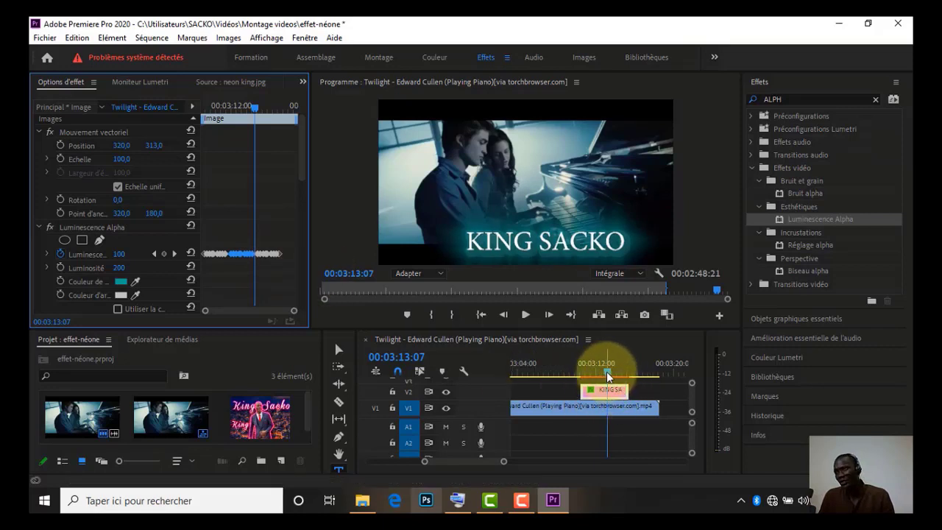
Return to the start of the title clip at 00:03:10:18 and render the selection
left_click_drag(607, 376, 582, 375)
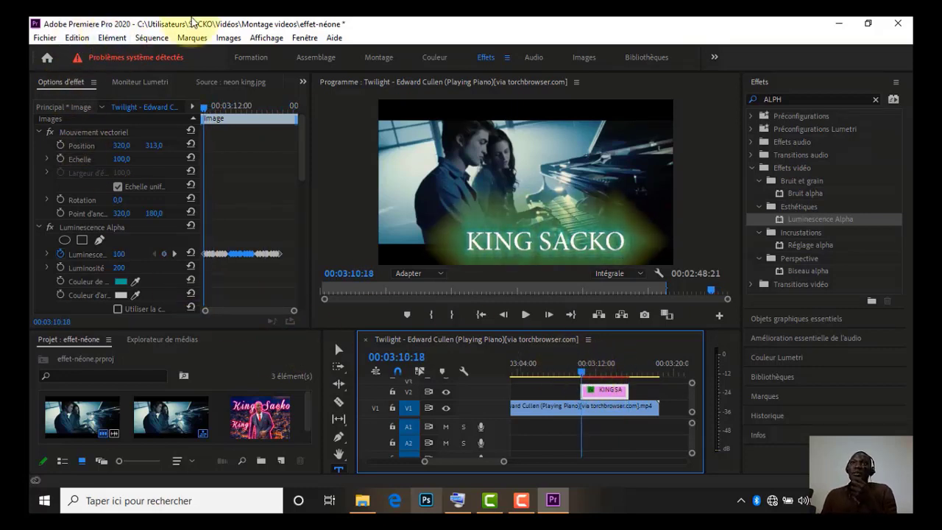
left_click(143, 38)
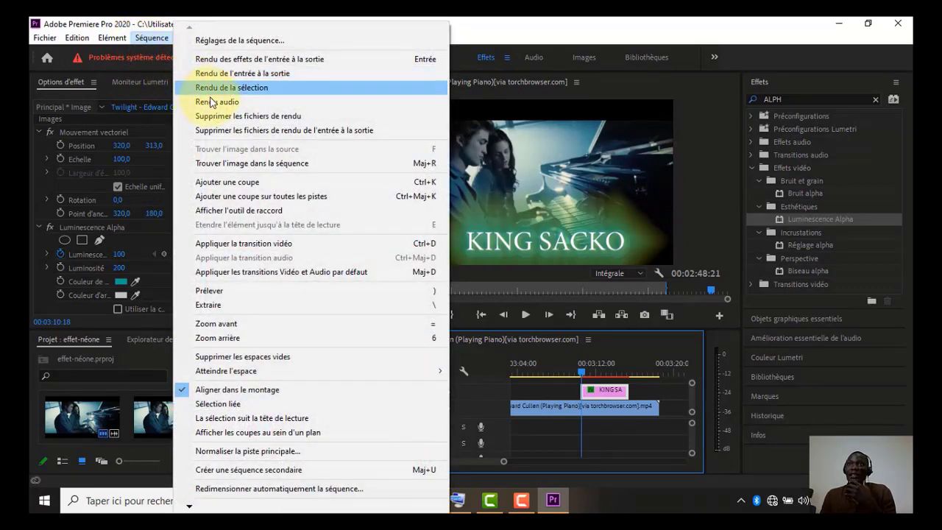
left_click(251, 89)
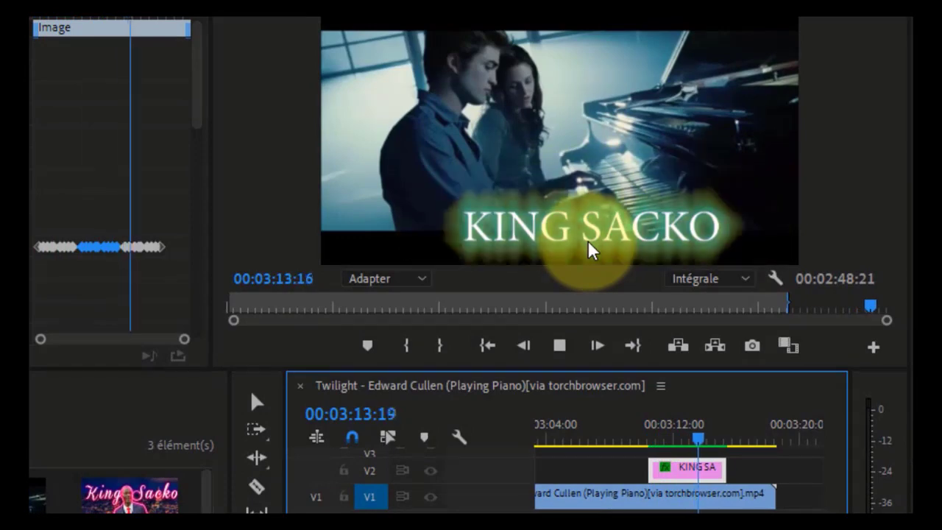
Play back the rendered title from its start to check the flashing glow
key("space")
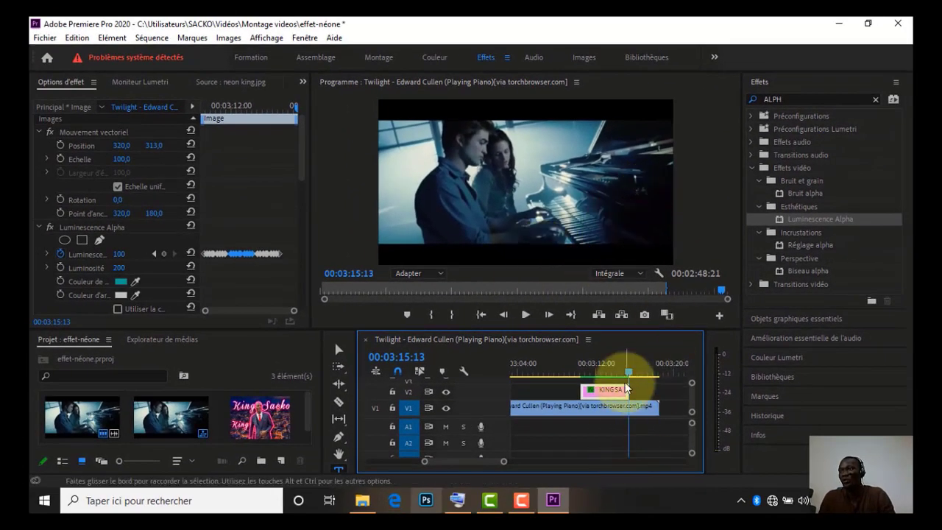
left_click_drag(630, 374, 580, 391)
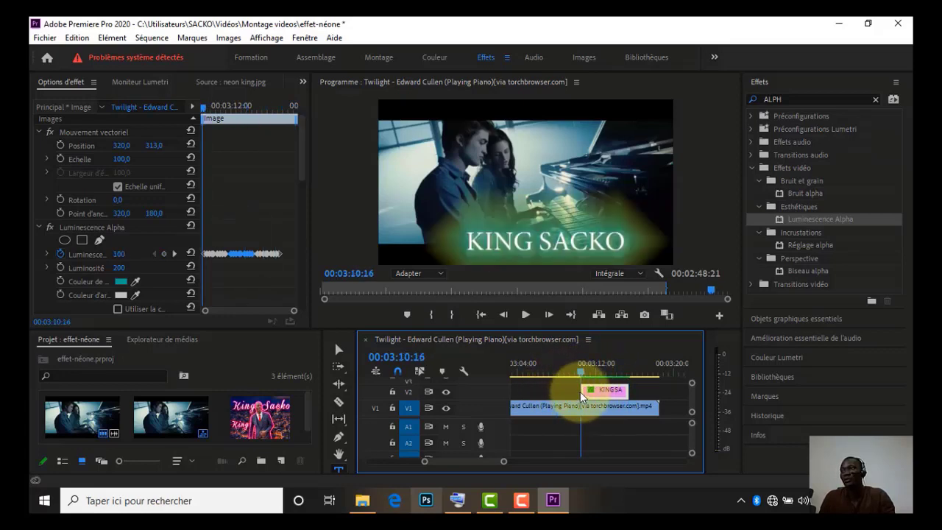
key("space")
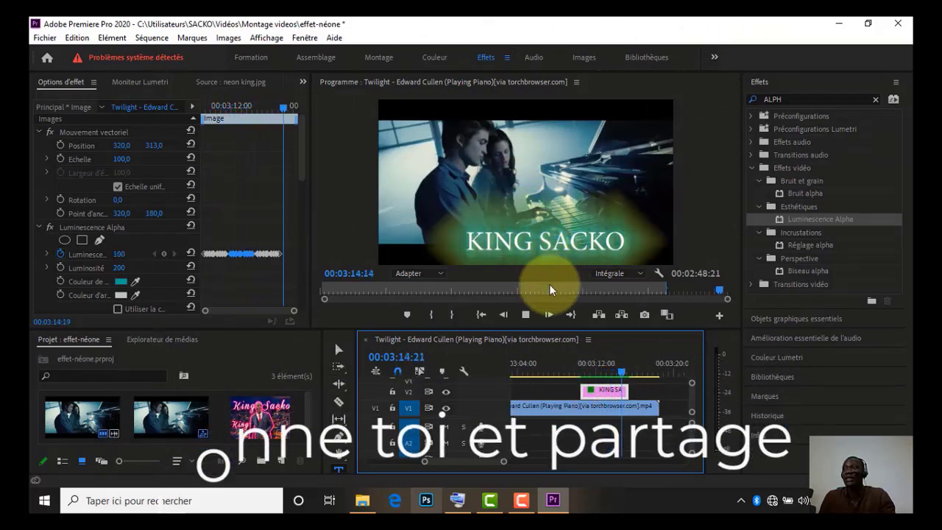
key("space")
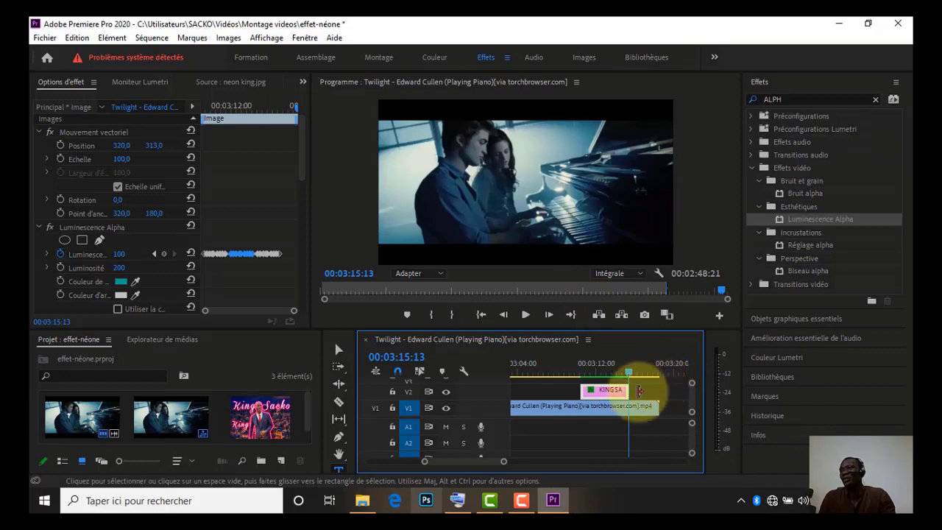
Lower the title text's shadow opacity to 26 % and set its shadow distance to 0
left_click(627, 373)
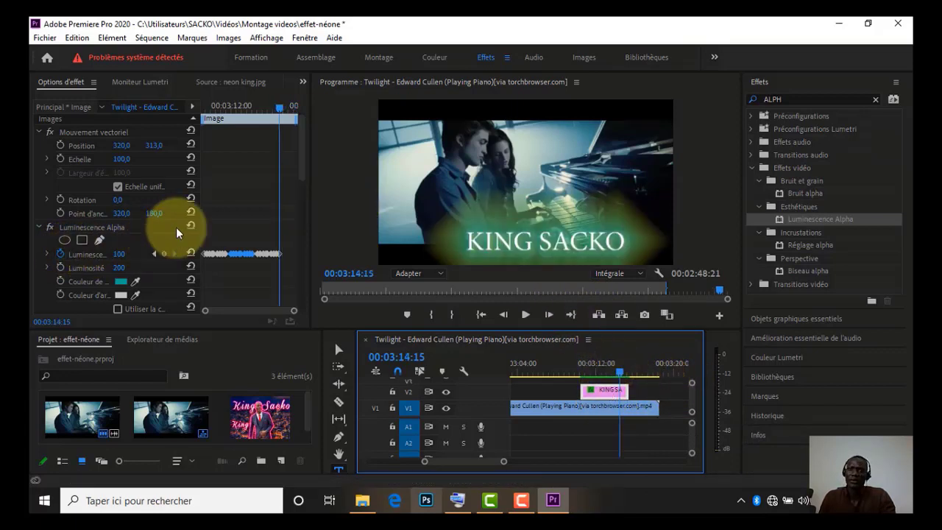
left_click_drag(303, 200, 300, 305)
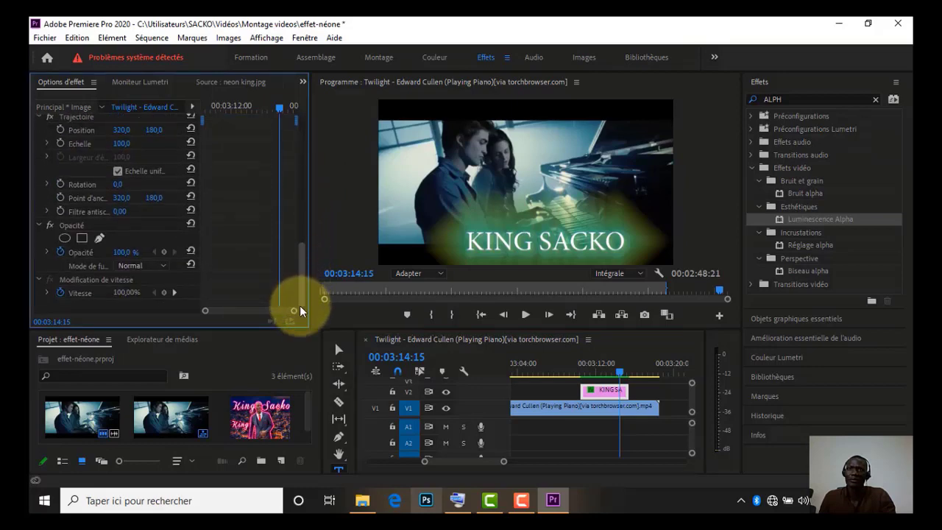
left_click_drag(294, 264, 299, 132)
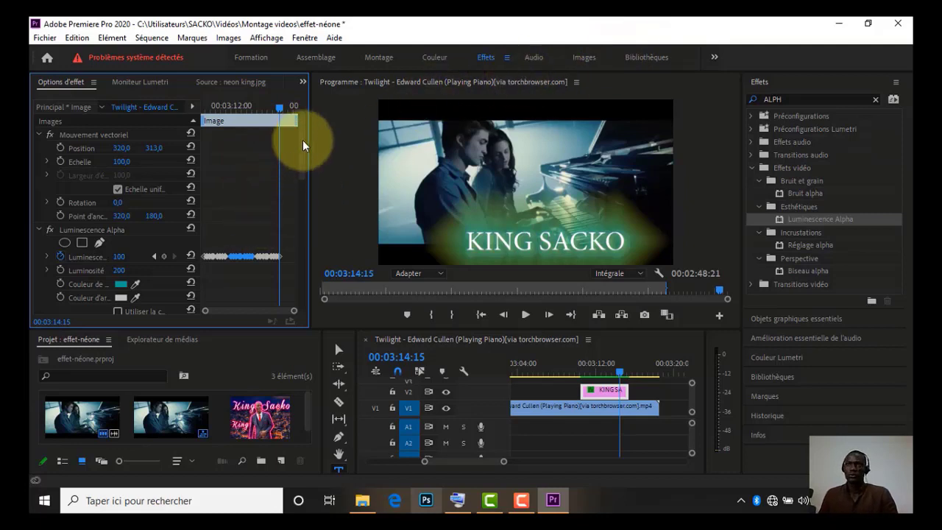
left_click_drag(300, 137, 299, 219)
left_click(38, 232)
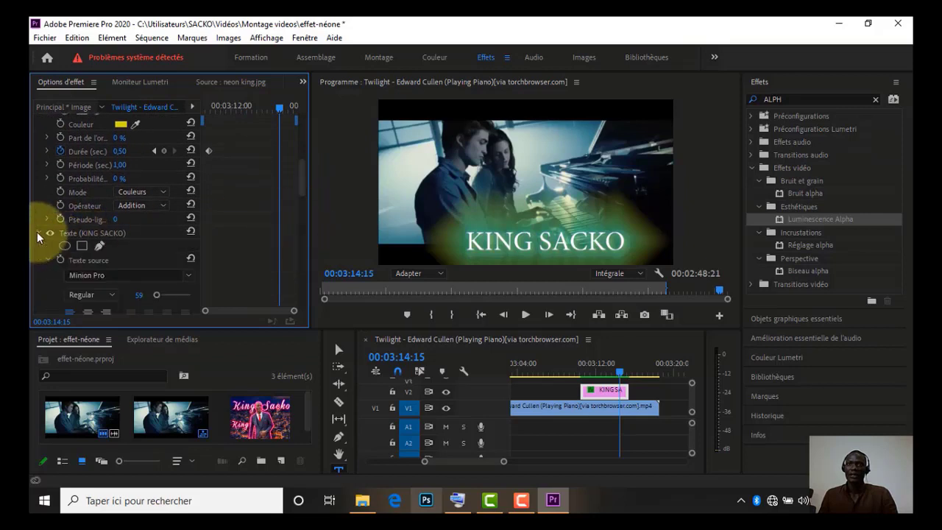
left_click_drag(302, 206, 301, 225)
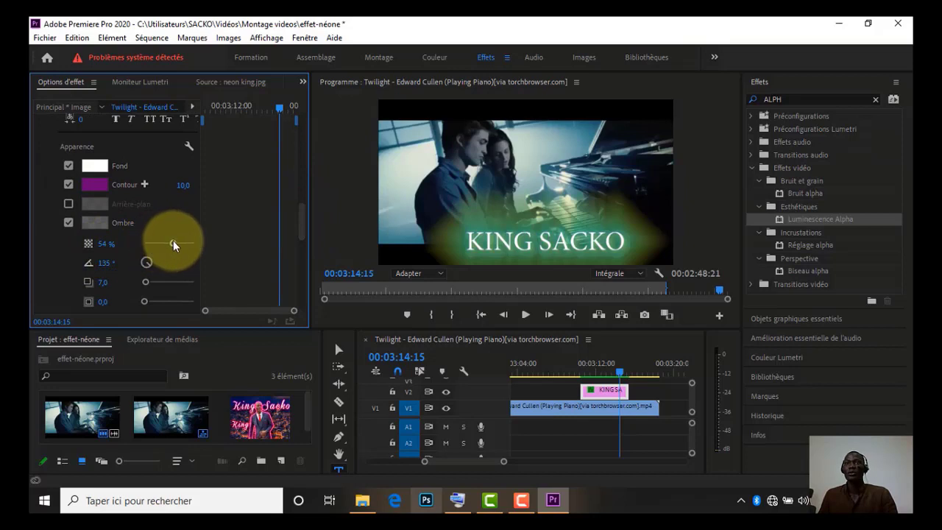
mouse_move(173, 240)
left_mouse_down()
mouse_move(145, 251)
mouse_move(159, 243)
left_mouse_up()
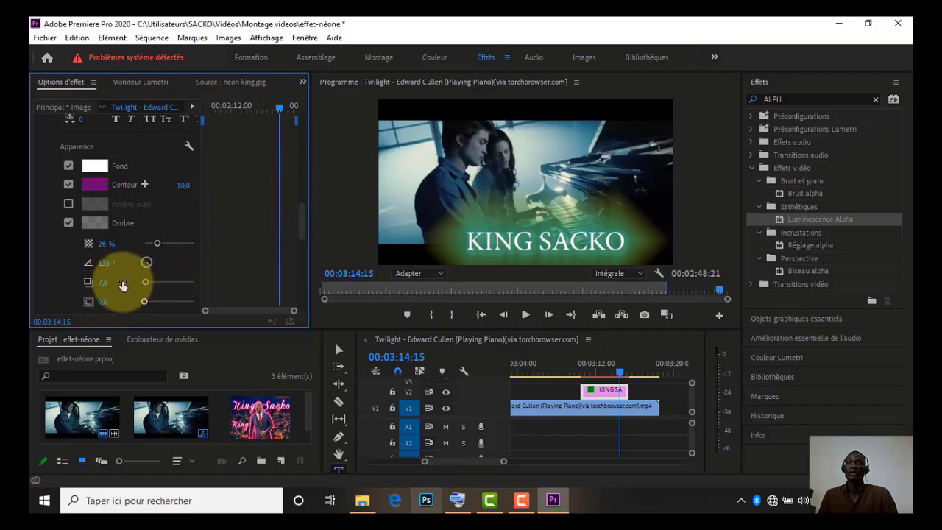
mouse_move(146, 282)
left_mouse_down()
mouse_move(137, 283)
mouse_move(195, 278)
mouse_move(134, 286)
mouse_move(141, 282)
left_mouse_up()
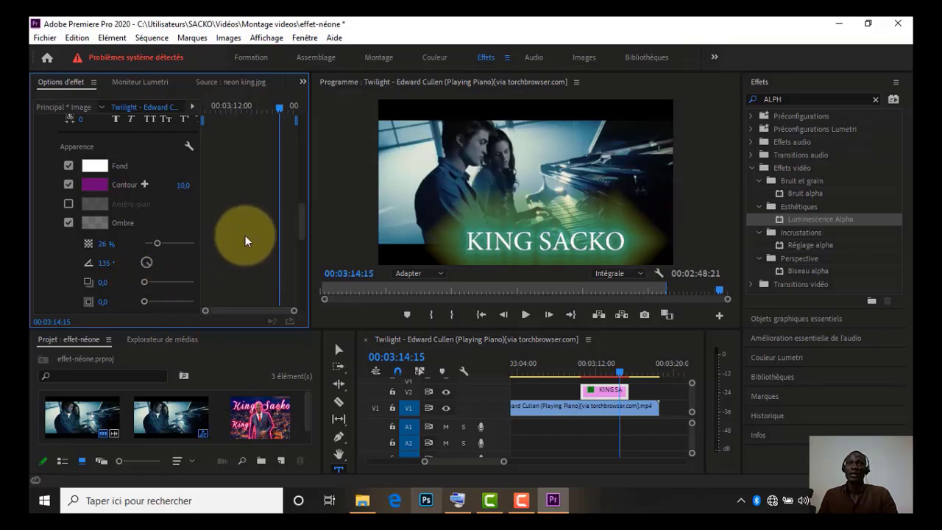
Set the title text's outline width to 5
scroll(301, 223, "down", 1)
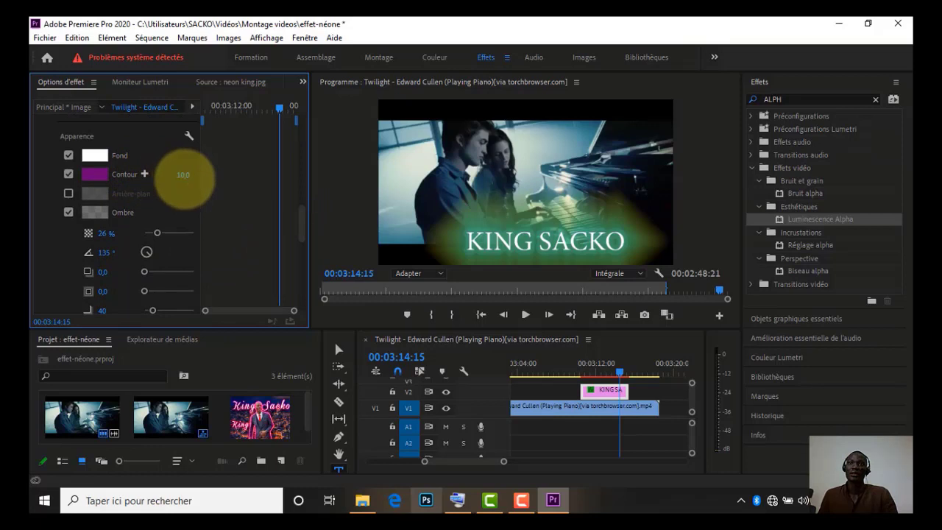
left_click(187, 173)
type("5")
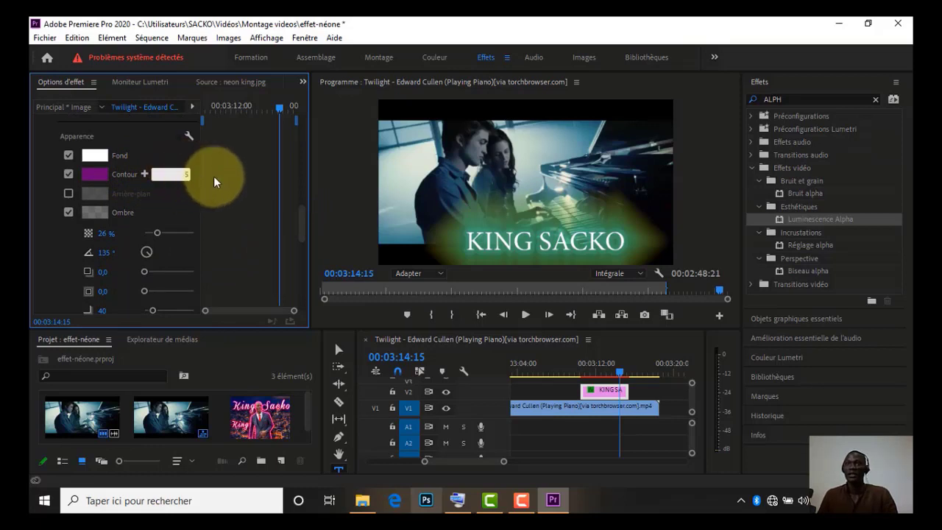
key("Return")
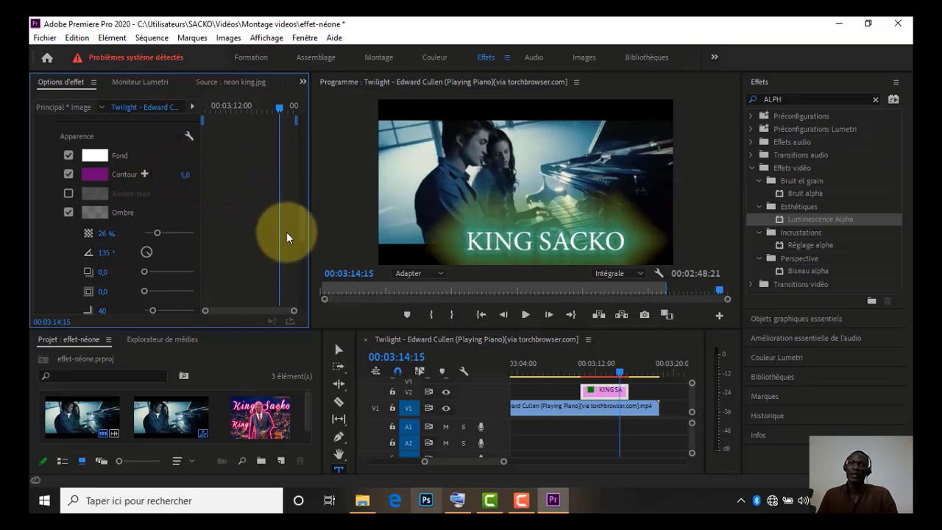
Review the title's effect settings and replay the title from its start with the adjusted outline and shadow
left_click_drag(301, 232, 300, 246)
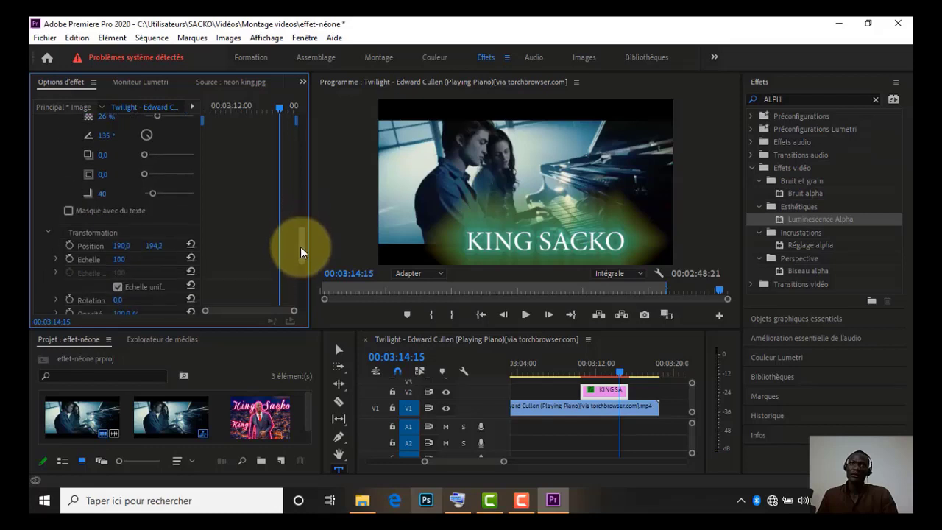
scroll(301, 250, "up", 5)
scroll(287, 162, "up", 8)
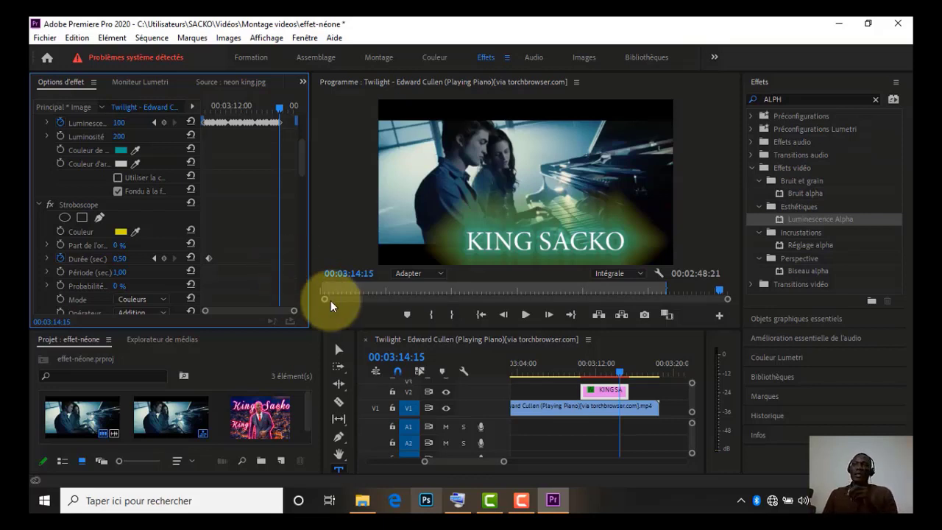
left_click_drag(615, 371, 582, 370)
key("space")
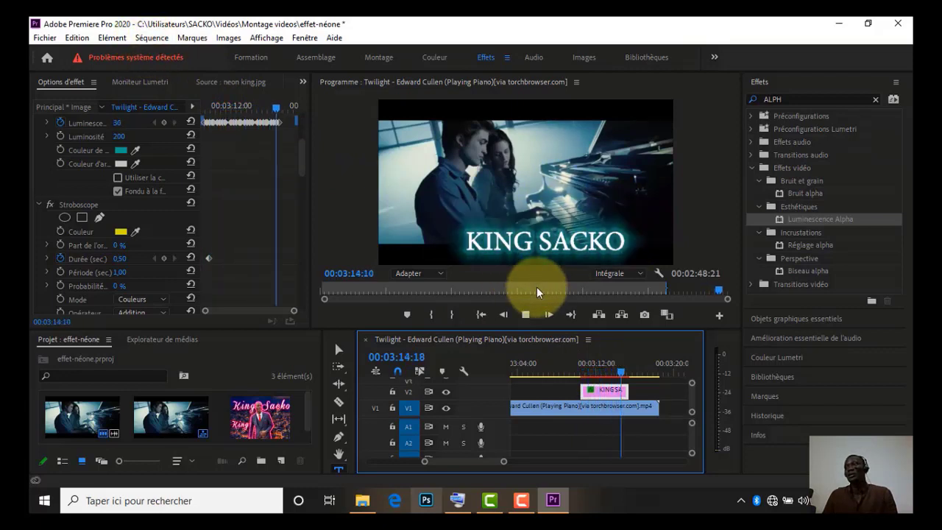
left_click(566, 315)
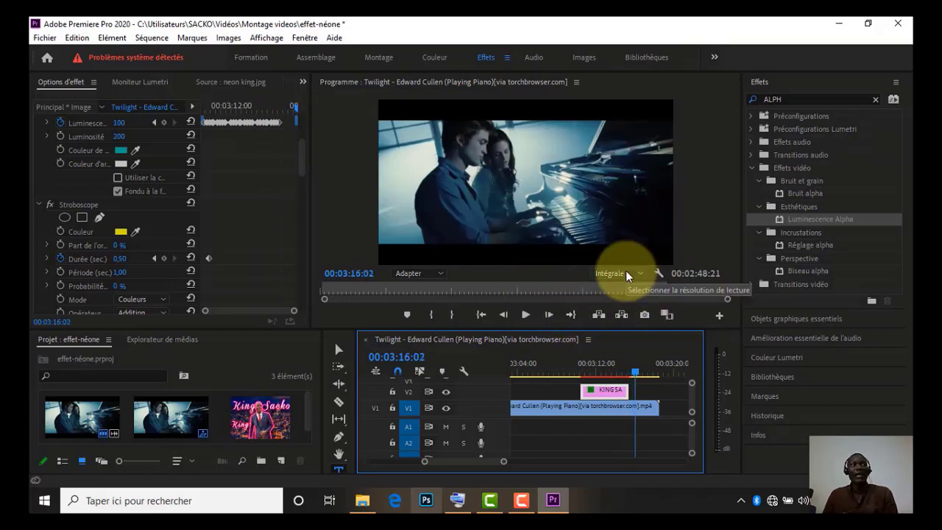